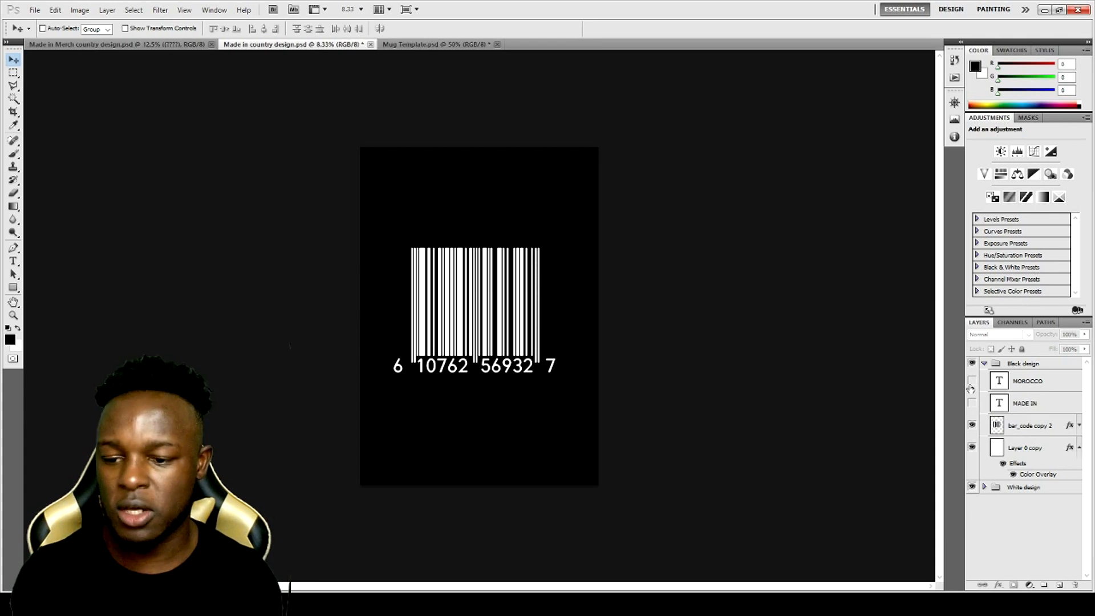
- Check the barcode layer by hiding and reshowing it, and show the MOROCCO and MADE IN text layers in the Black design group
{"action": "left_click", "coordinate": [973, 427]}
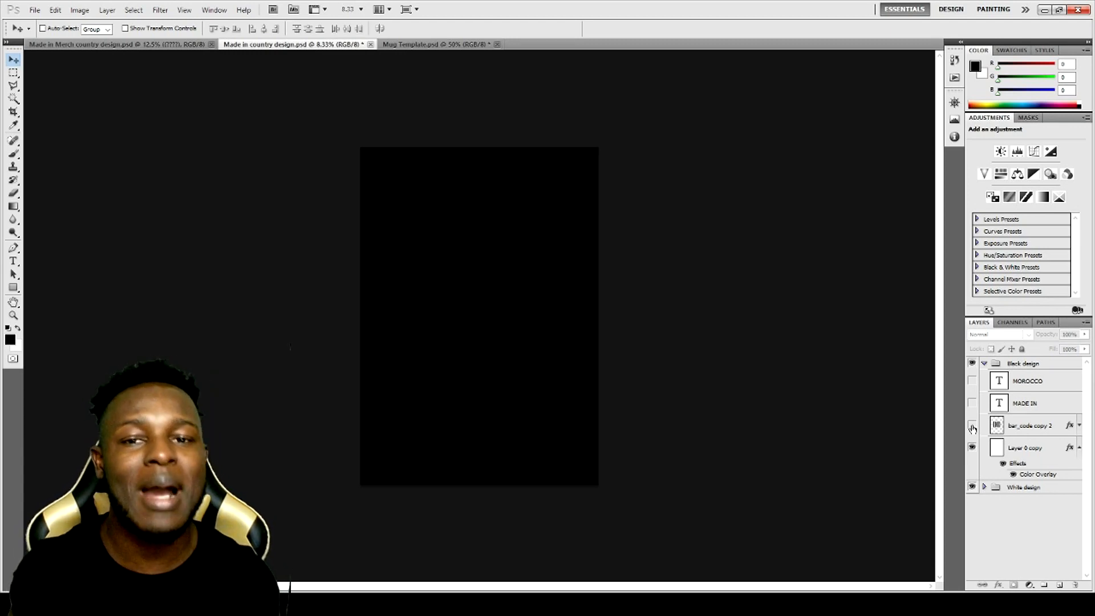
{"action": "left_click", "coordinate": [973, 426]}
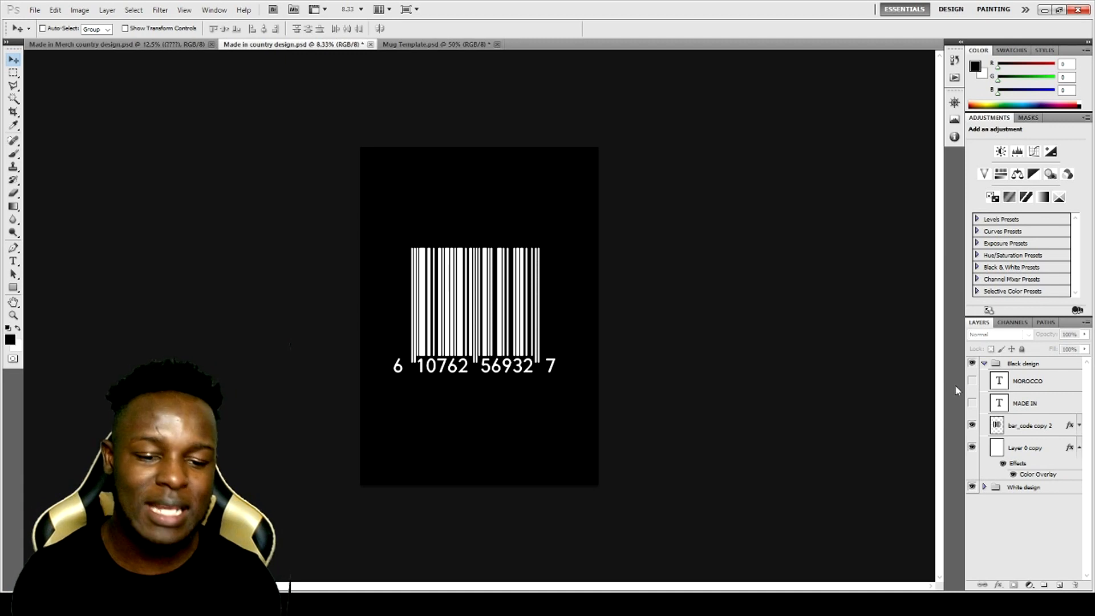
{"action": "left_click", "coordinate": [973, 380]}
{"action": "left_click", "coordinate": [973, 403]}
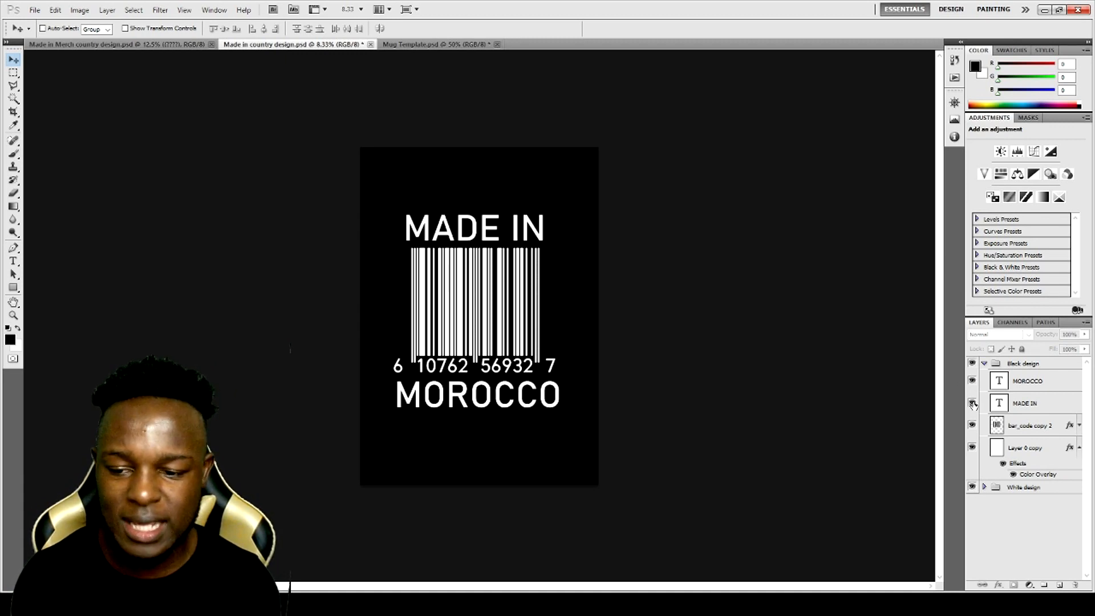
- Select the whole country name on the MOROCCO layer with the Type tool
{"action": "left_click", "coordinate": [1024, 382]}
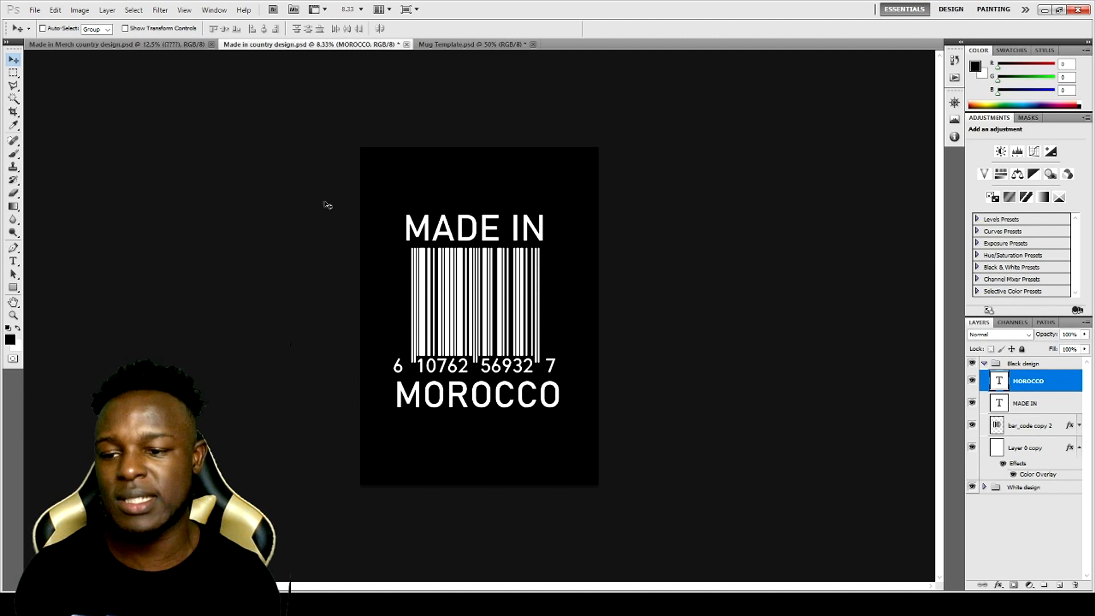
{"action": "left_click", "coordinate": [13, 261]}
{"action": "left_click", "coordinate": [397, 397]}
{"action": "left_click_drag", "start_coordinate": [394, 397], "coordinate": [562, 399]}
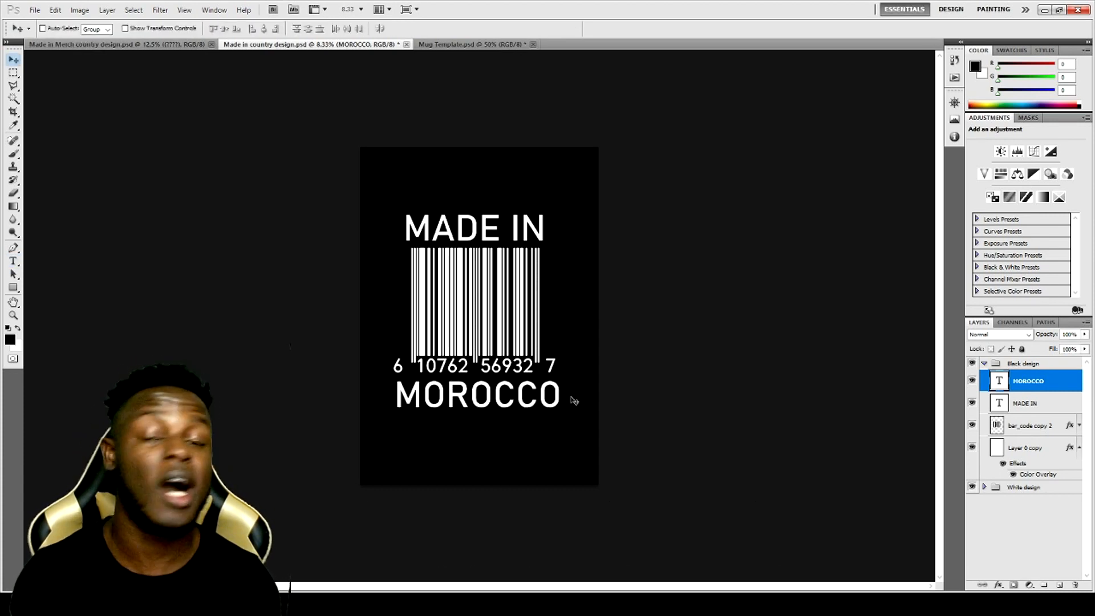
- Collapse and hide the Black design group to reveal the White design
{"action": "left_click", "coordinate": [984, 363]}
{"action": "left_click", "coordinate": [973, 363]}
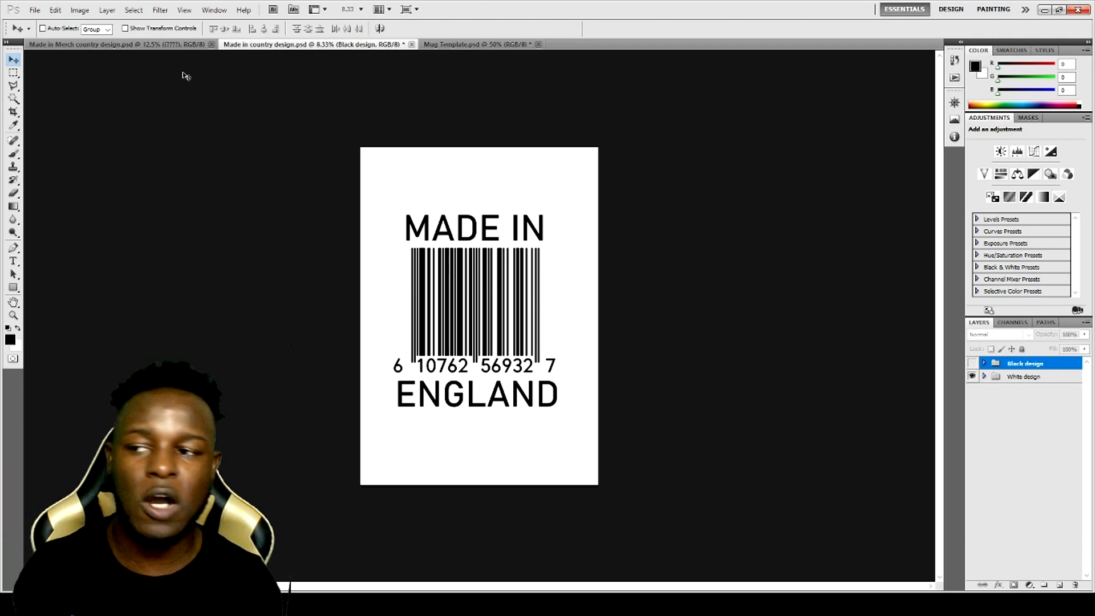
- In Made in Merch country design.psd, try INDIA in place of the White design's (????) placeholder and undo the replacement
{"action": "left_click", "coordinate": [174, 46]}
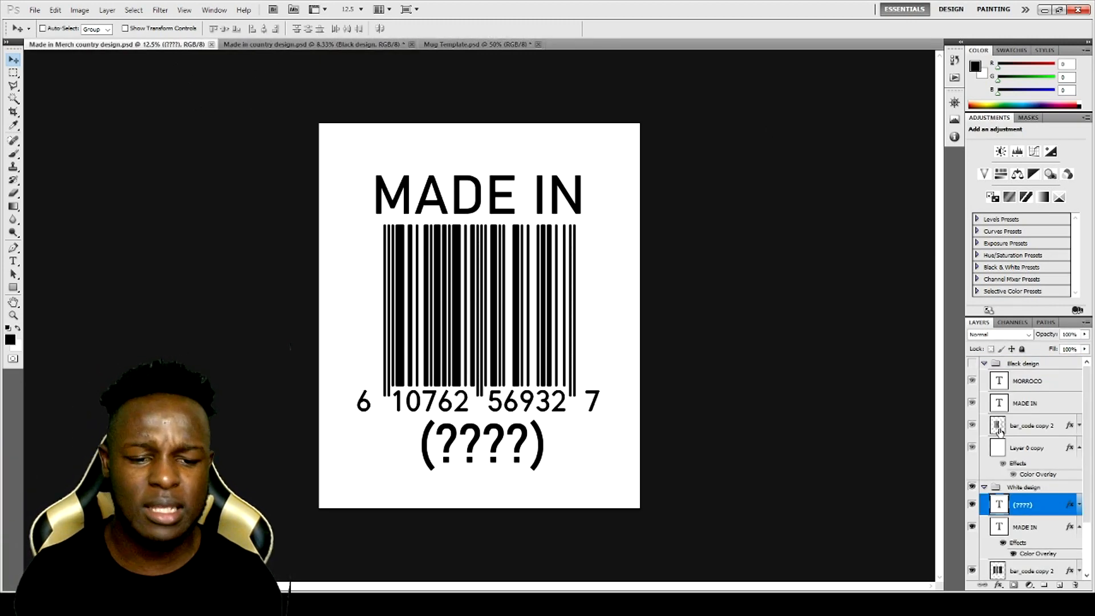
{"action": "left_click", "coordinate": [985, 487]}
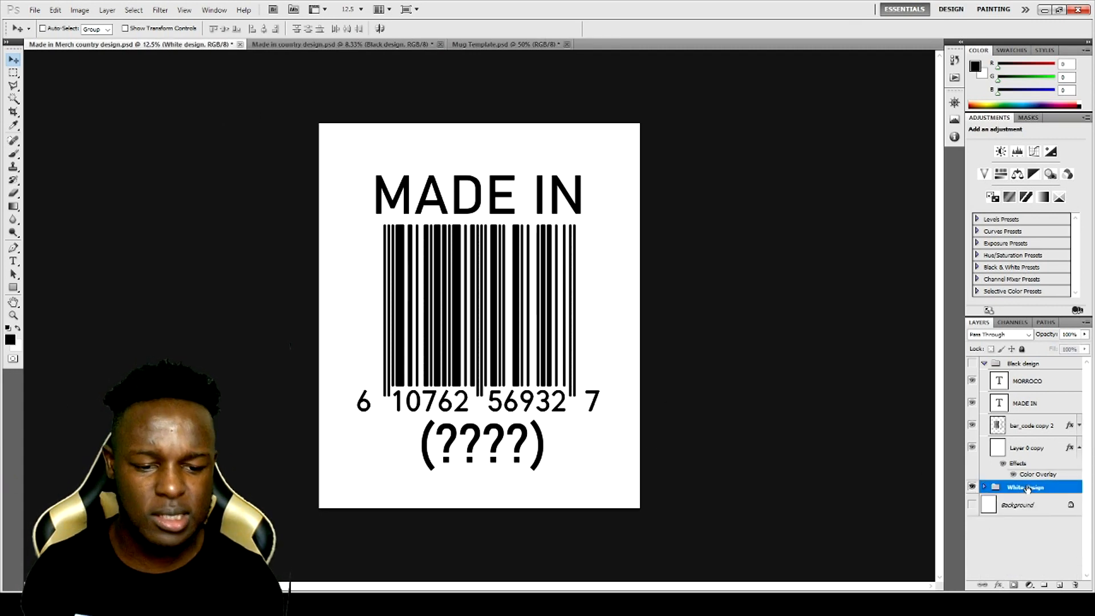
{"action": "left_click", "coordinate": [984, 488]}
{"action": "left_click", "coordinate": [1015, 506]}
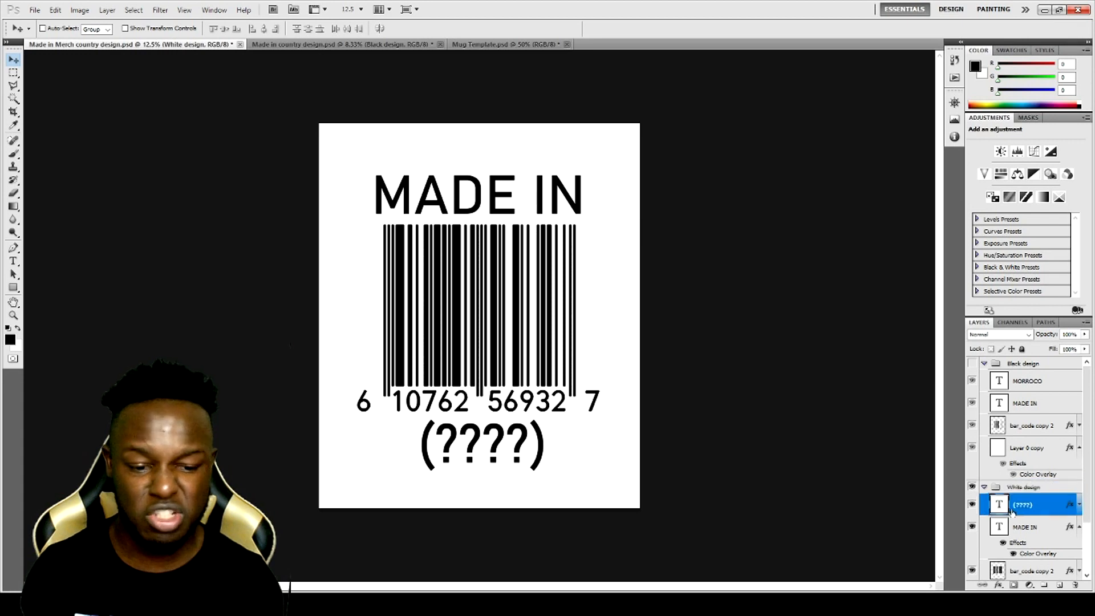
{"action": "left_click", "coordinate": [14, 263]}
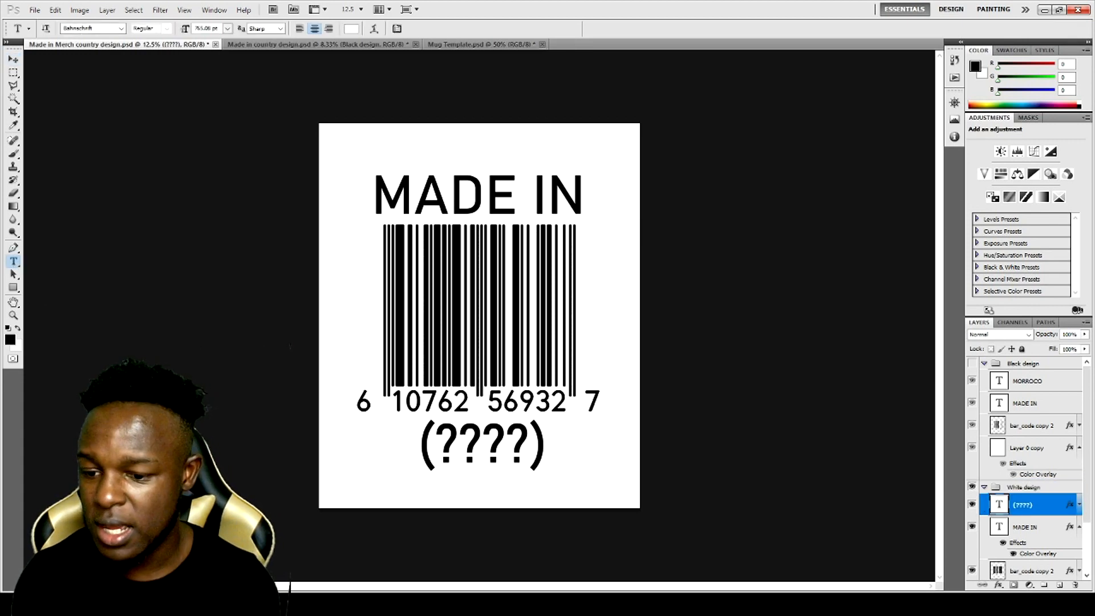
{"action": "left_click_drag", "start_coordinate": [424, 452], "coordinate": [584, 450]}
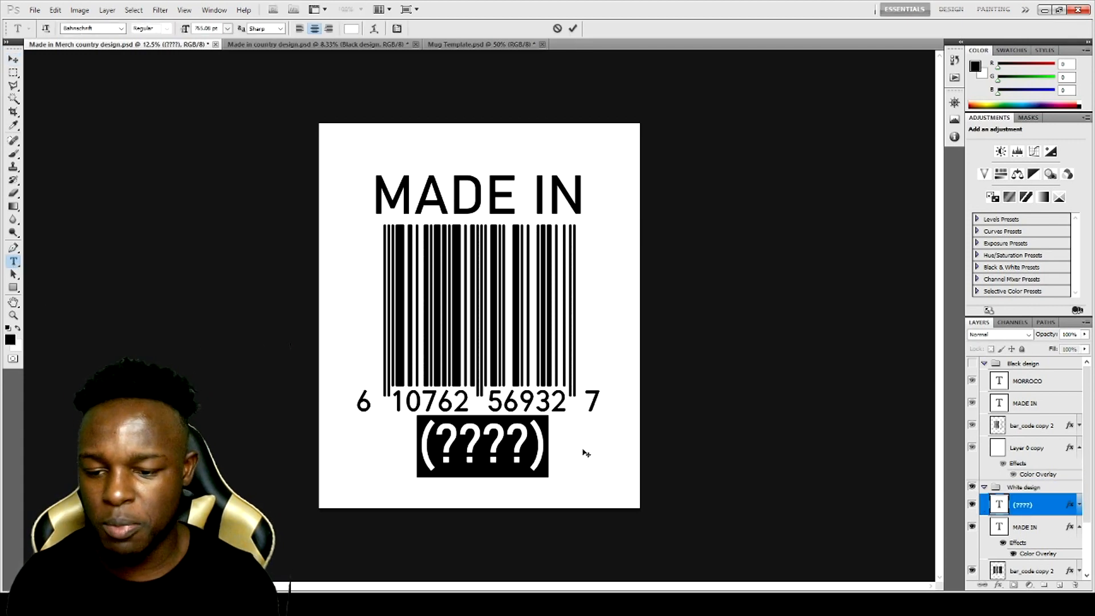
{"action": "key", "text": "BackSpace"}
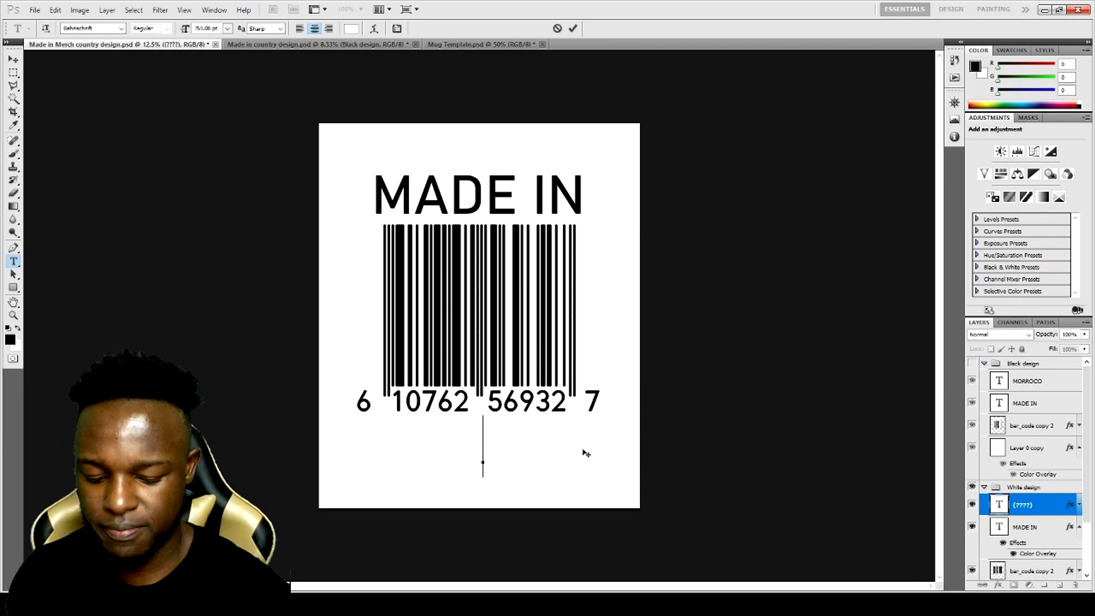
{"action": "type", "text": "I"}
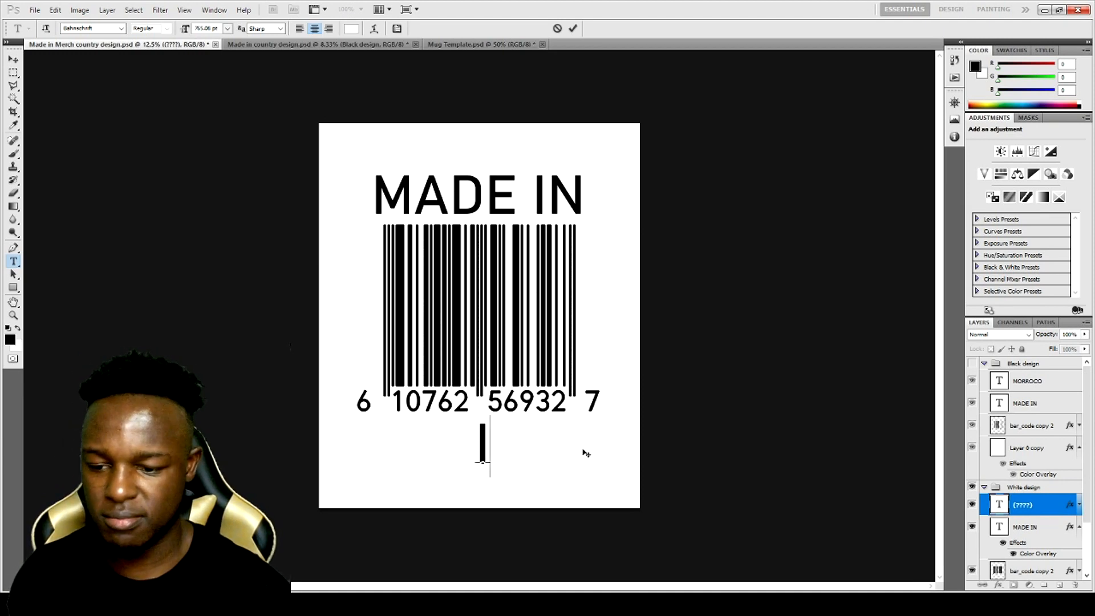
{"action": "type", "text": "NDIA"}
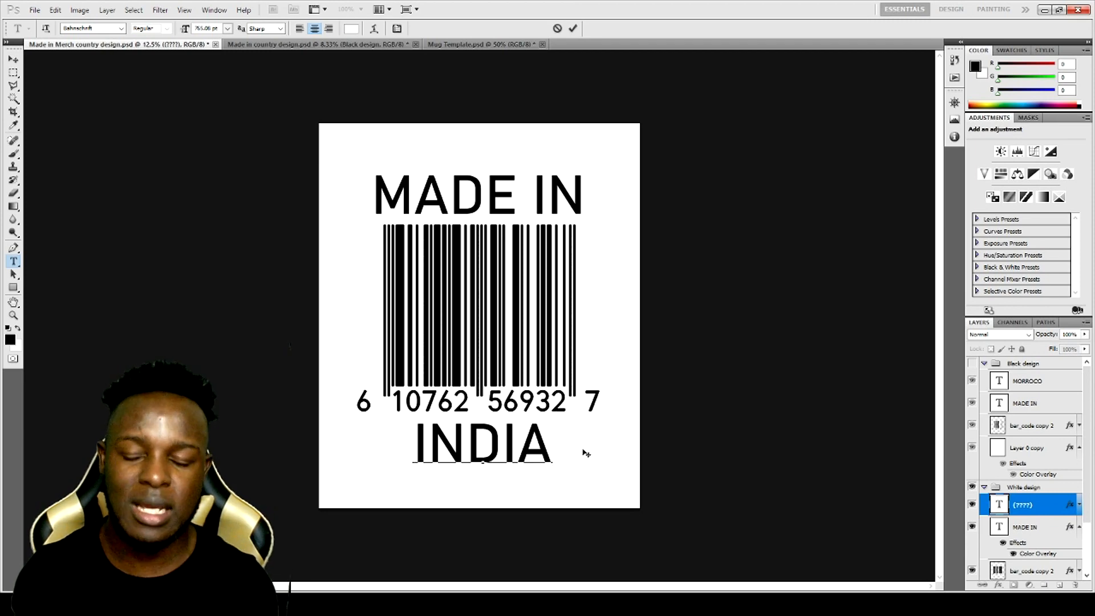
{"action": "key", "text": "ctrl+z"}
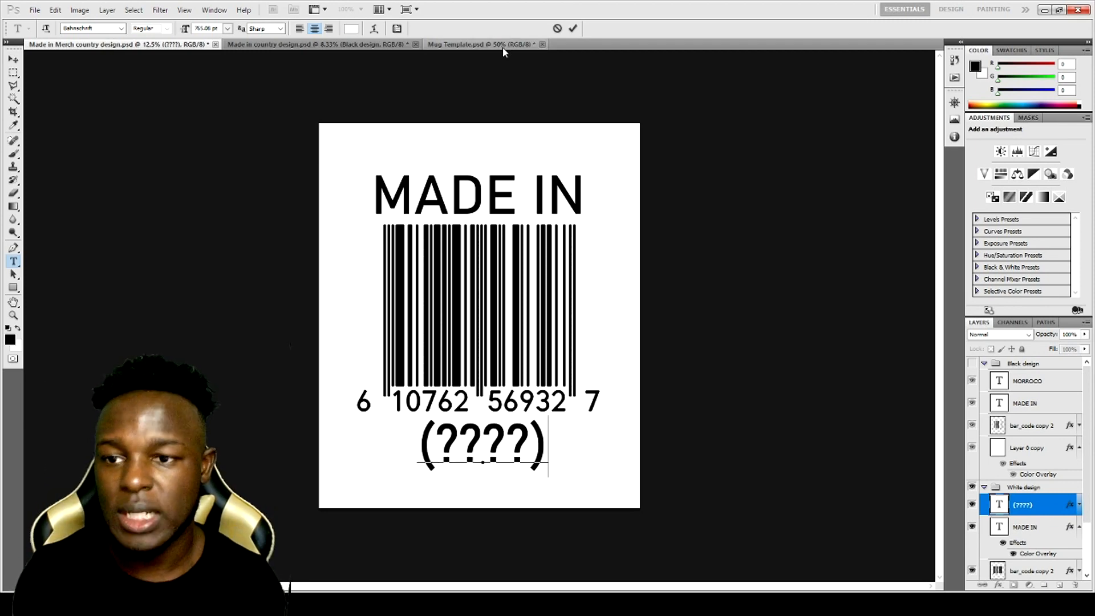
- Switch to Mug Template.psd to view its two side-by-side designs and expand the Black design copy group
{"action": "left_click", "coordinate": [503, 48]}
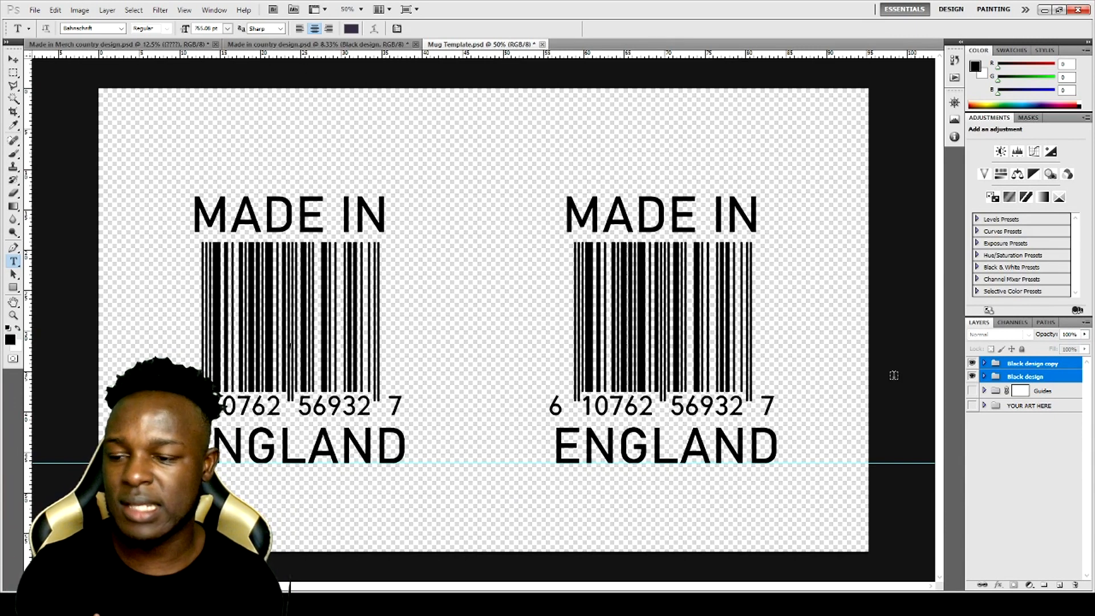
{"action": "left_click", "coordinate": [984, 364]}
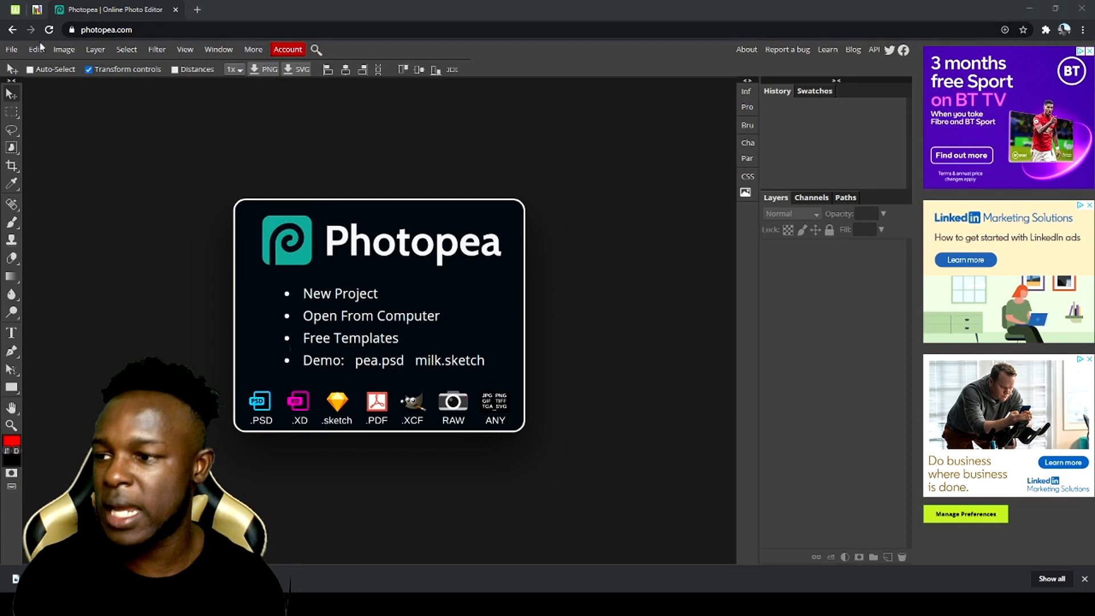
- Start a new project in Photopea with a width of 5100 px and a height of 7100 px
{"action": "left_click", "coordinate": [11, 50]}
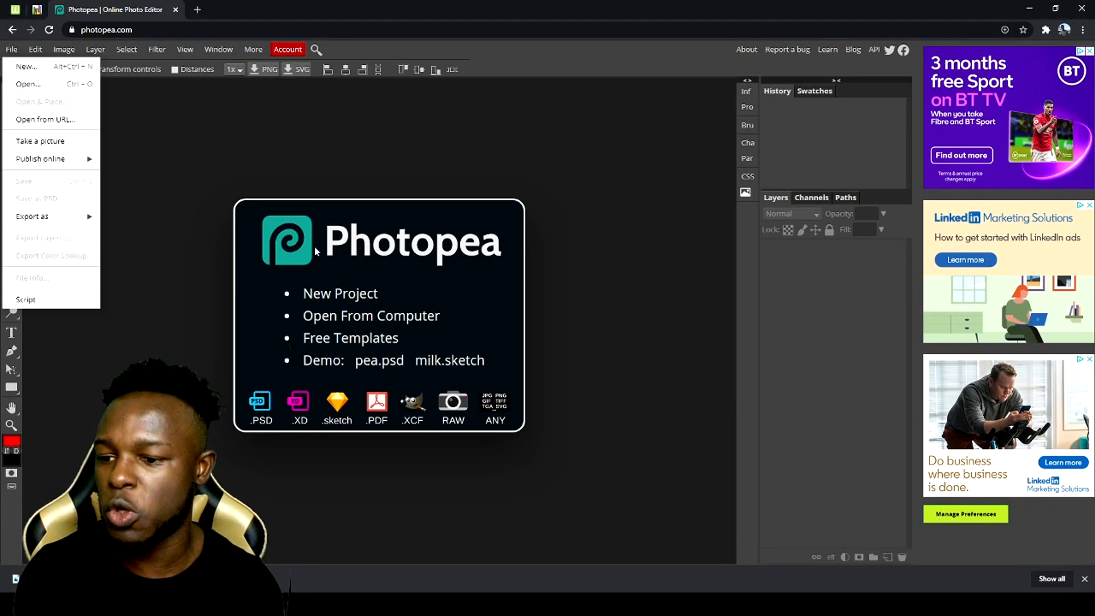
{"action": "left_click", "coordinate": [341, 299]}
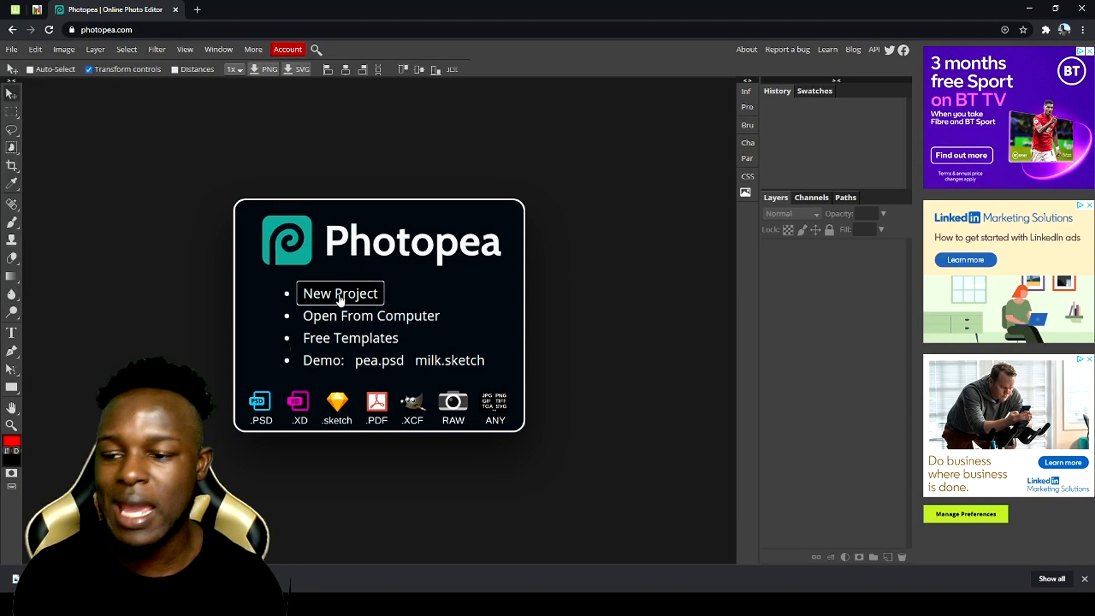
{"action": "left_click", "coordinate": [342, 298]}
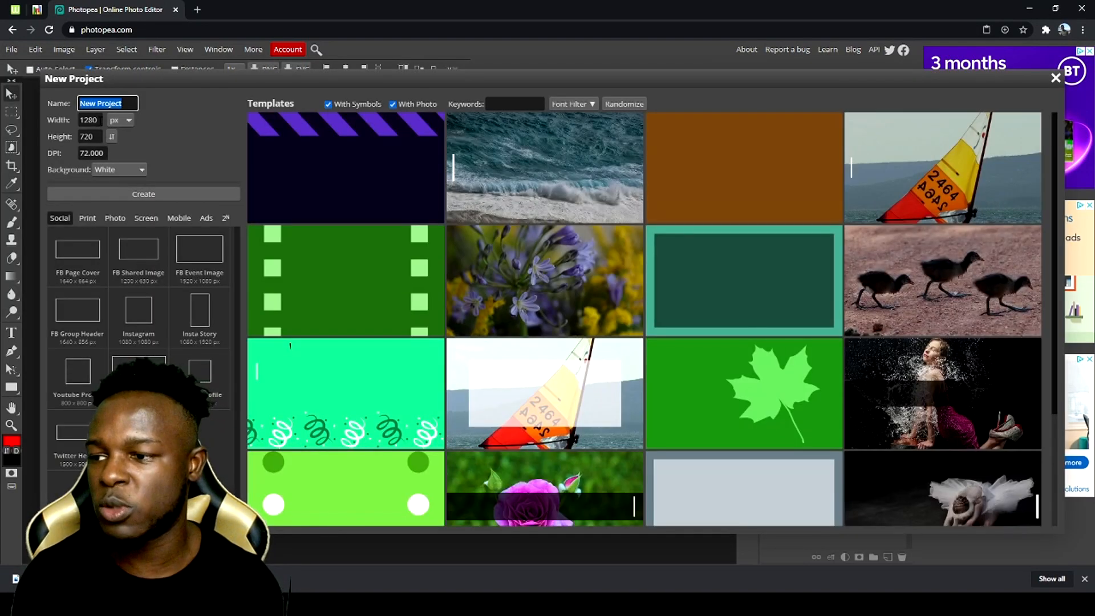
{"action": "left_click_drag", "start_coordinate": [99, 120], "coordinate": [69, 121]}
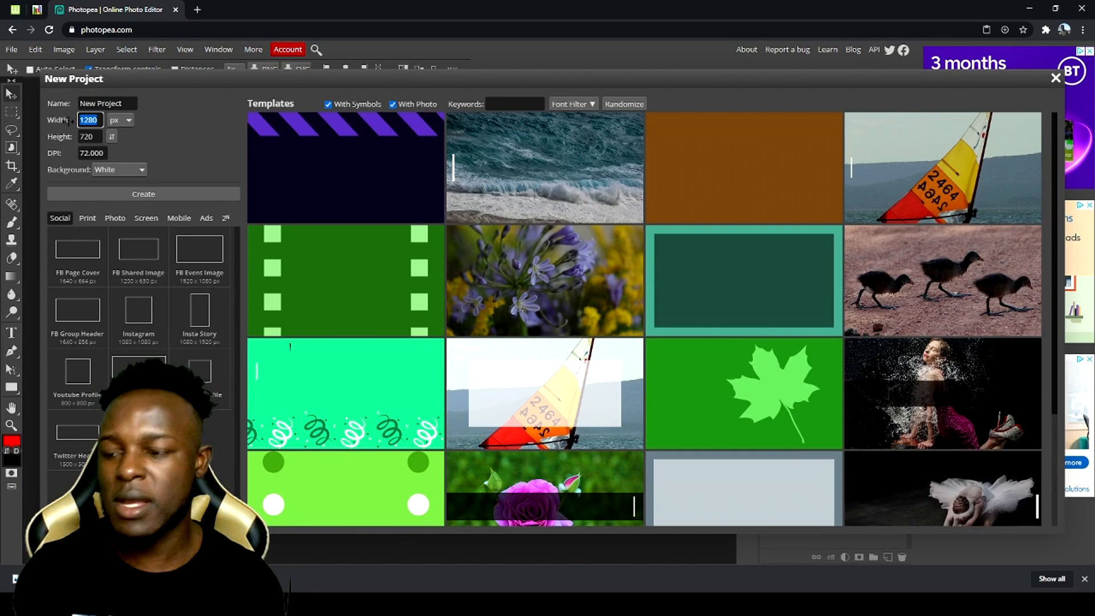
{"action": "type", "text": "5"}
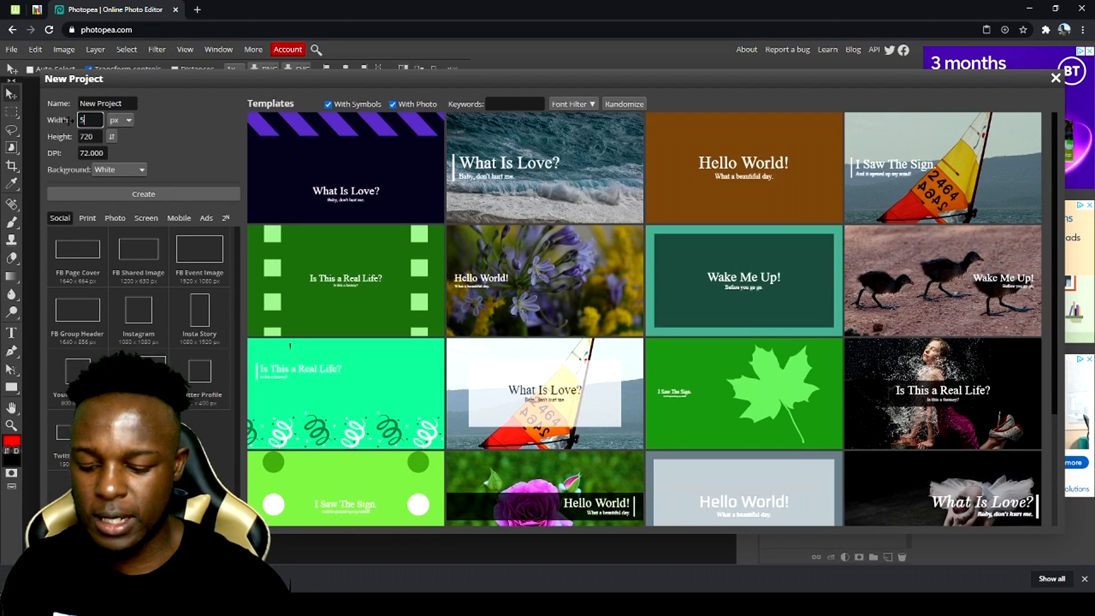
{"action": "type", "text": "100"}
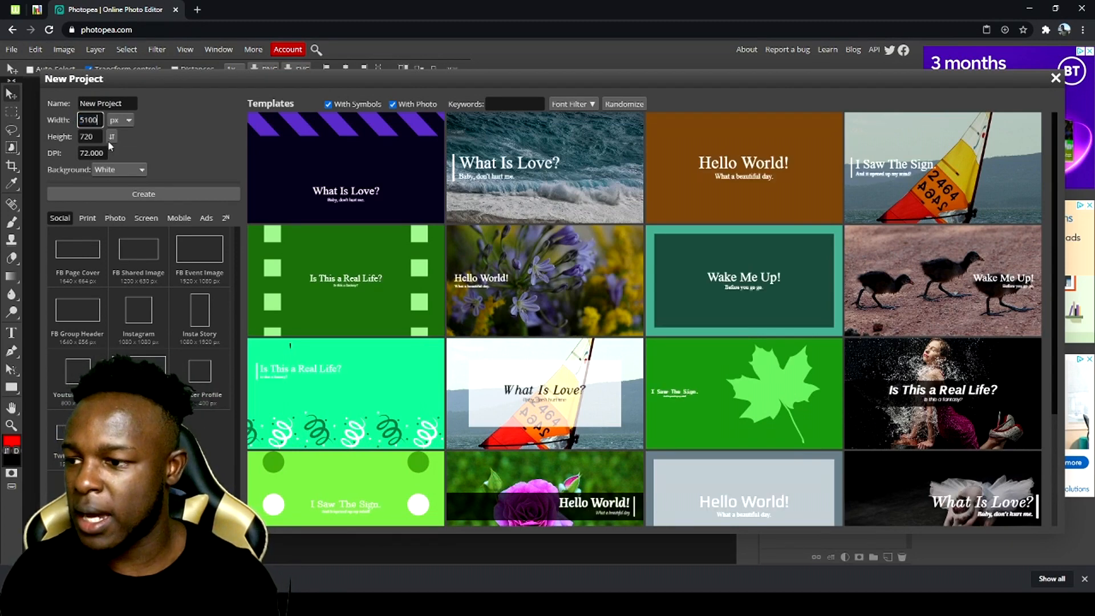
{"action": "key", "text": "Tab"}
{"action": "type", "text": "1"}
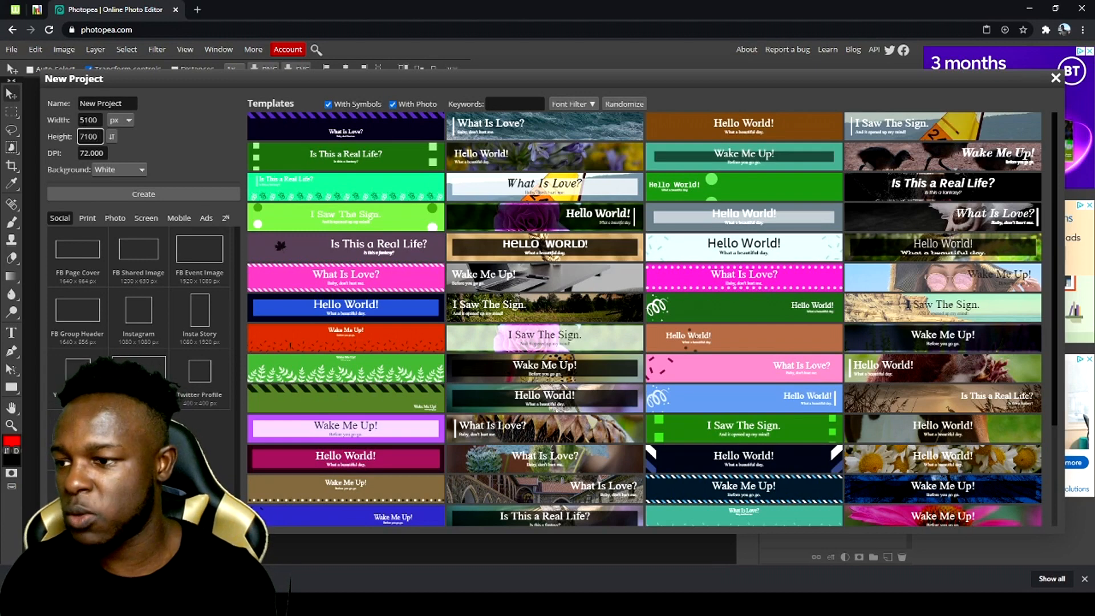
- Set the new project's width to 5000 px and create the document
{"action": "left_click", "coordinate": [87, 120]}
{"action": "key", "text": "BackSpace"}
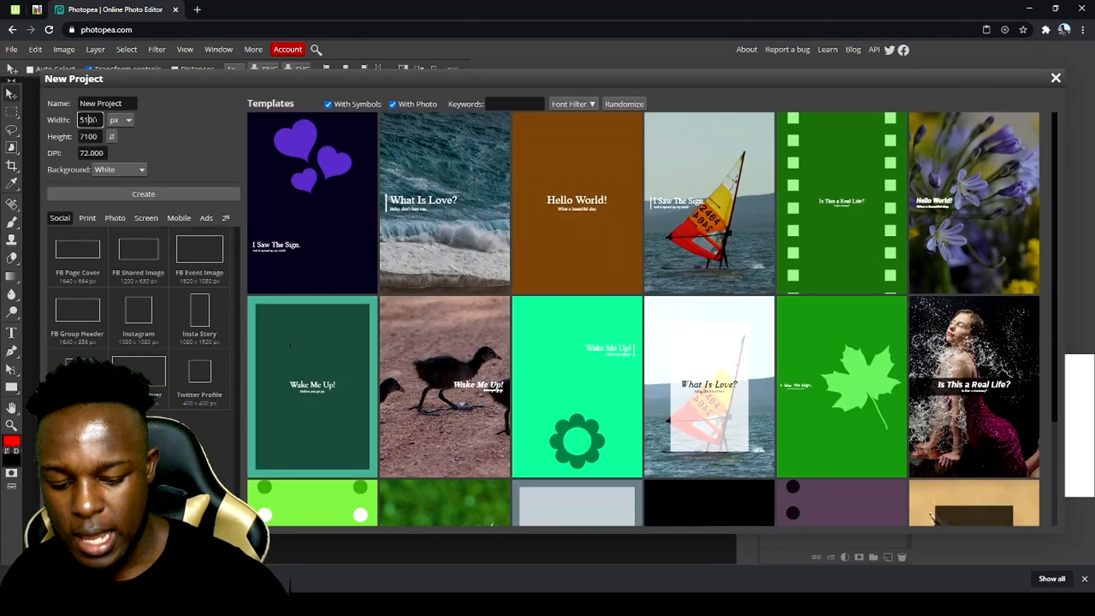
{"action": "type", "text": "0"}
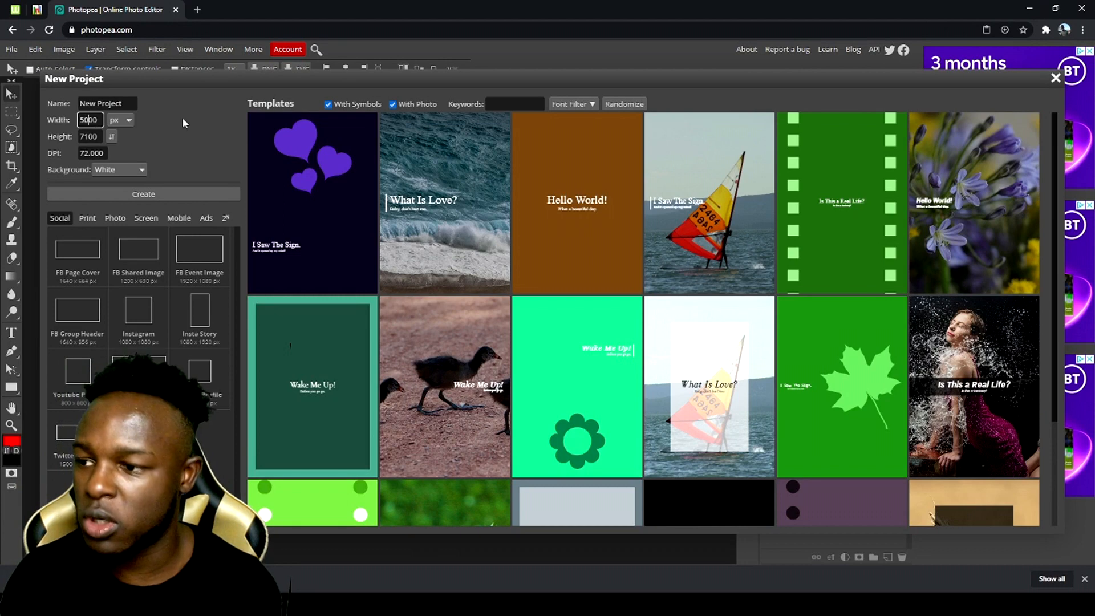
{"action": "key", "text": "Return"}
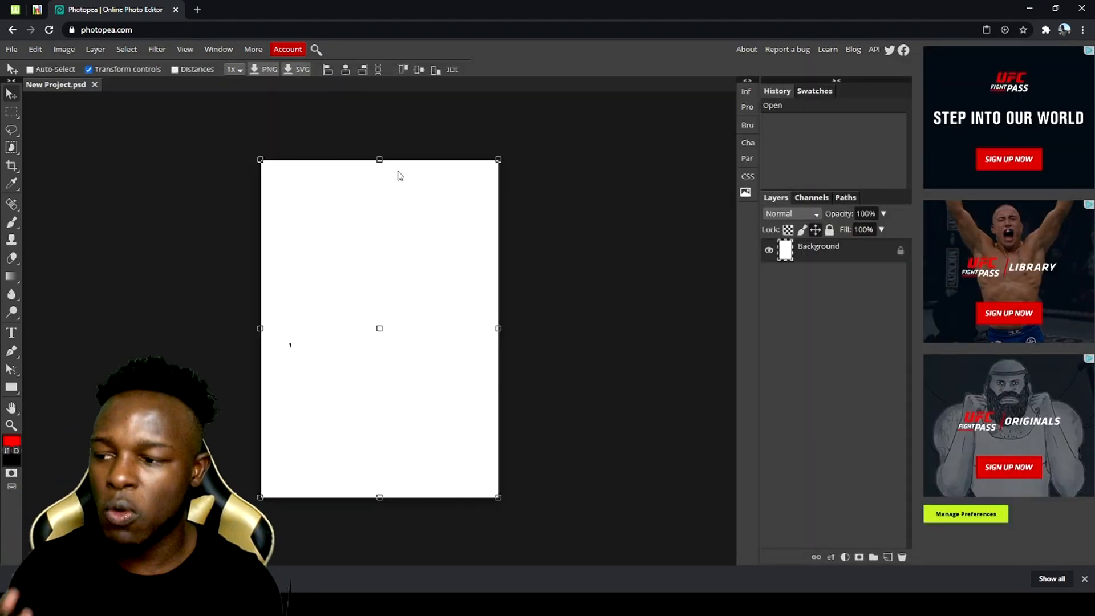
- Add the text MADE IN near the canvas's upper left corner and set its size to 500 px
{"action": "left_click", "coordinate": [11, 332]}
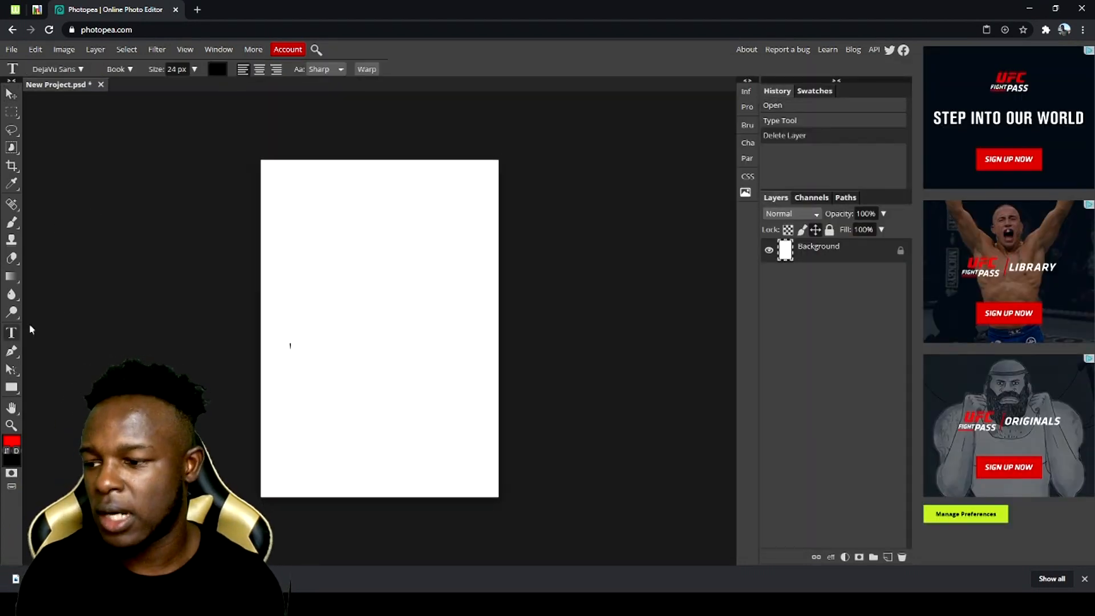
{"action": "left_click", "coordinate": [299, 228]}
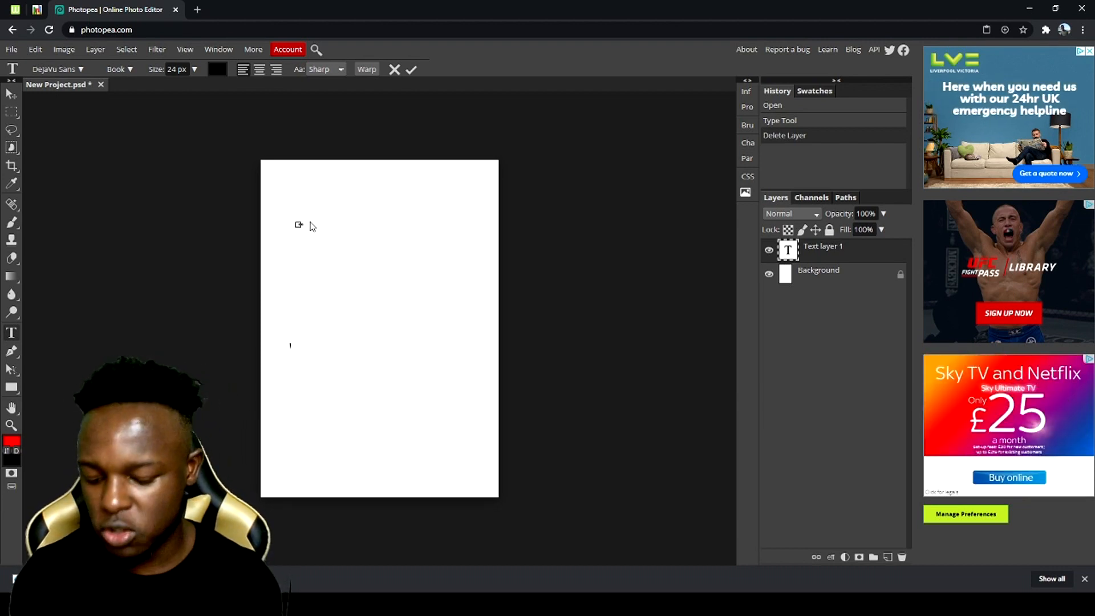
{"action": "left_click_drag", "start_coordinate": [176, 69], "coordinate": [146, 74]}
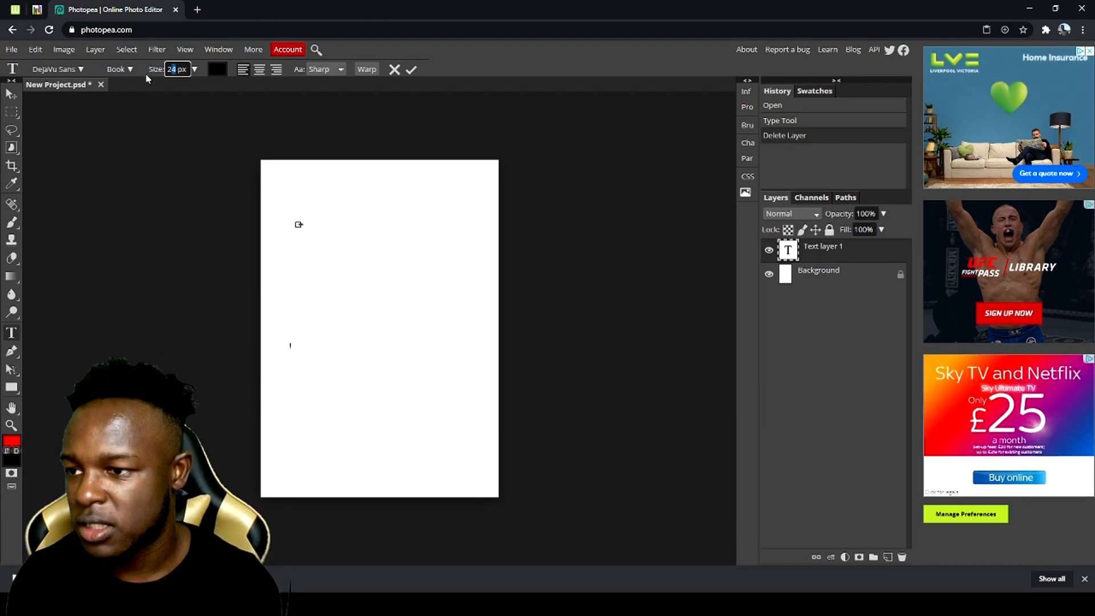
{"action": "type", "text": "500"}
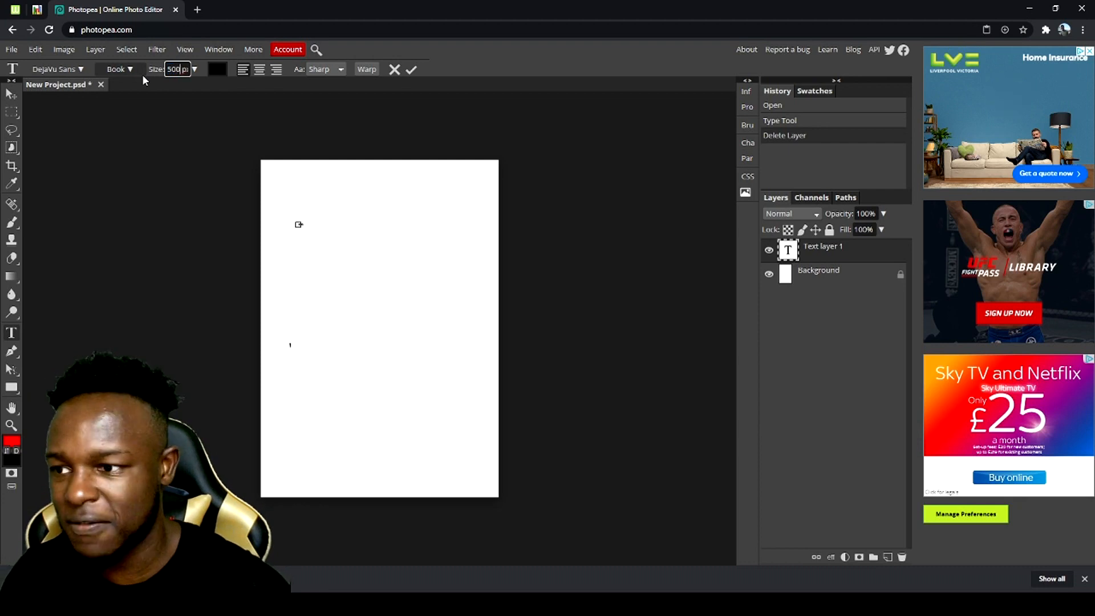
{"action": "key", "text": "Return"}
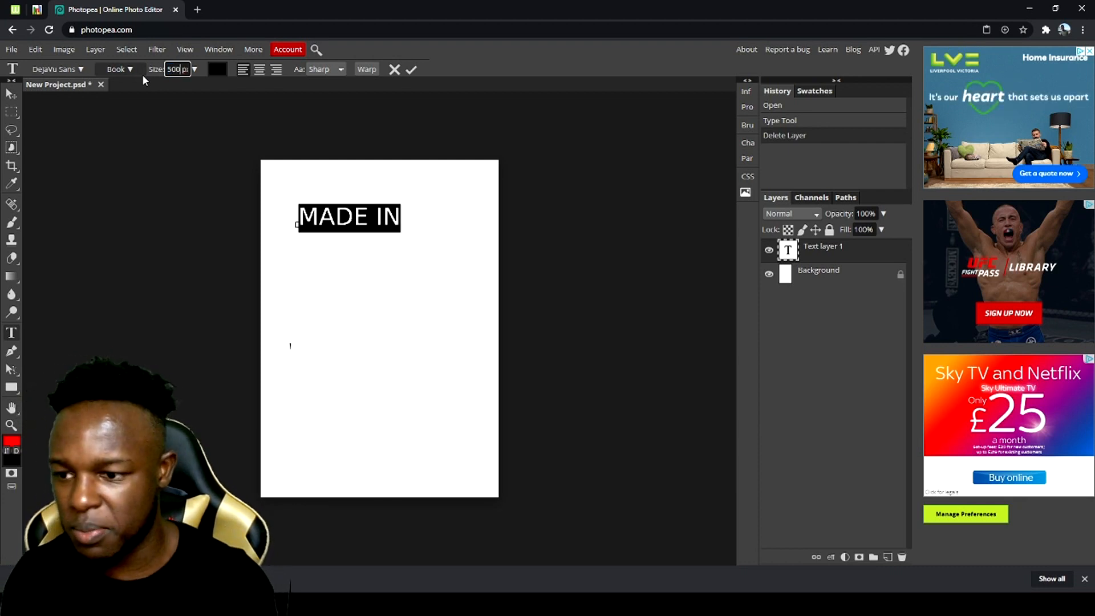
- Change the font of the MADE IN text to Bebas
{"action": "left_click", "coordinate": [84, 68]}
{"action": "scroll", "coordinate": [101, 235], "scroll_direction": "up", "scroll_amount": 5}
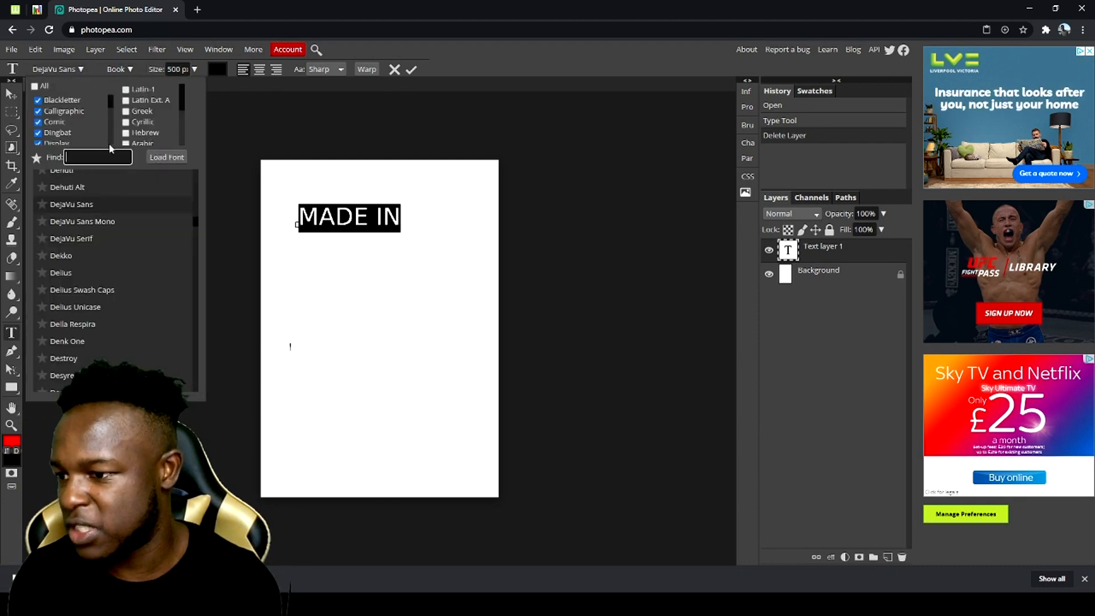
{"action": "scroll", "coordinate": [102, 236], "scroll_direction": "up", "scroll_amount": 3}
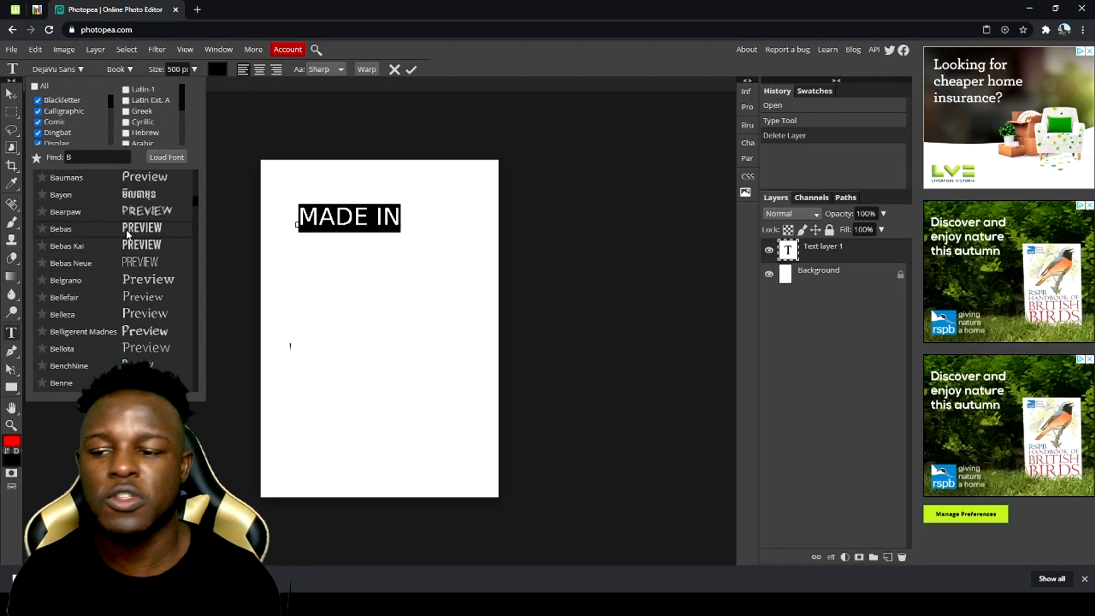
{"action": "left_click", "coordinate": [125, 230]}
{"action": "left_click", "coordinate": [322, 220]}
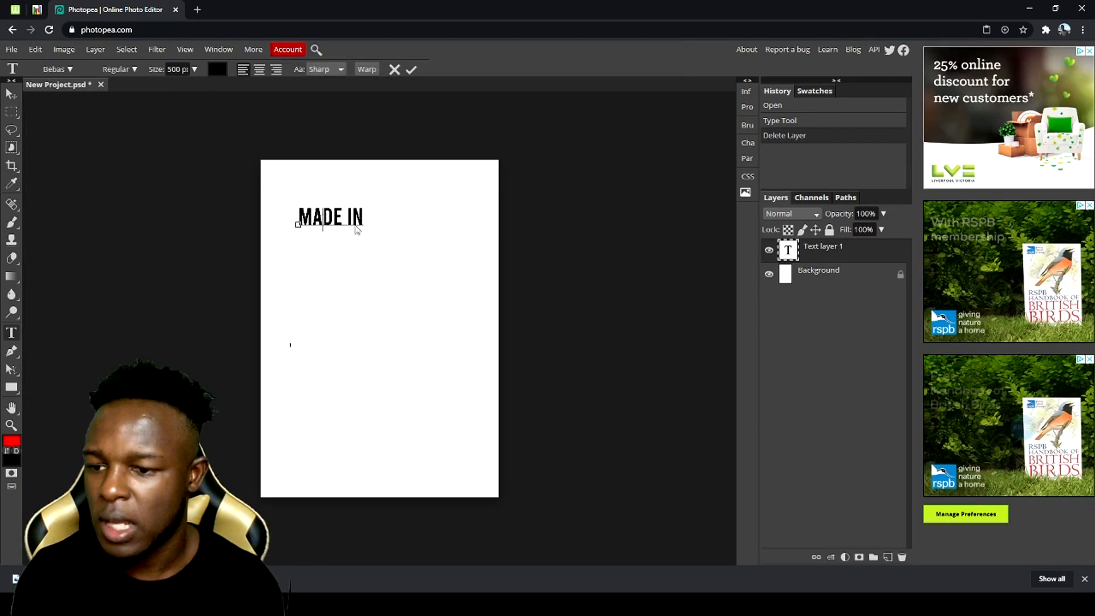
- Scale the MADE IN text up to about 148.5% and place a duplicate of it in the lower part of the canvas
{"action": "left_click_drag", "start_coordinate": [284, 220], "coordinate": [276, 218]}
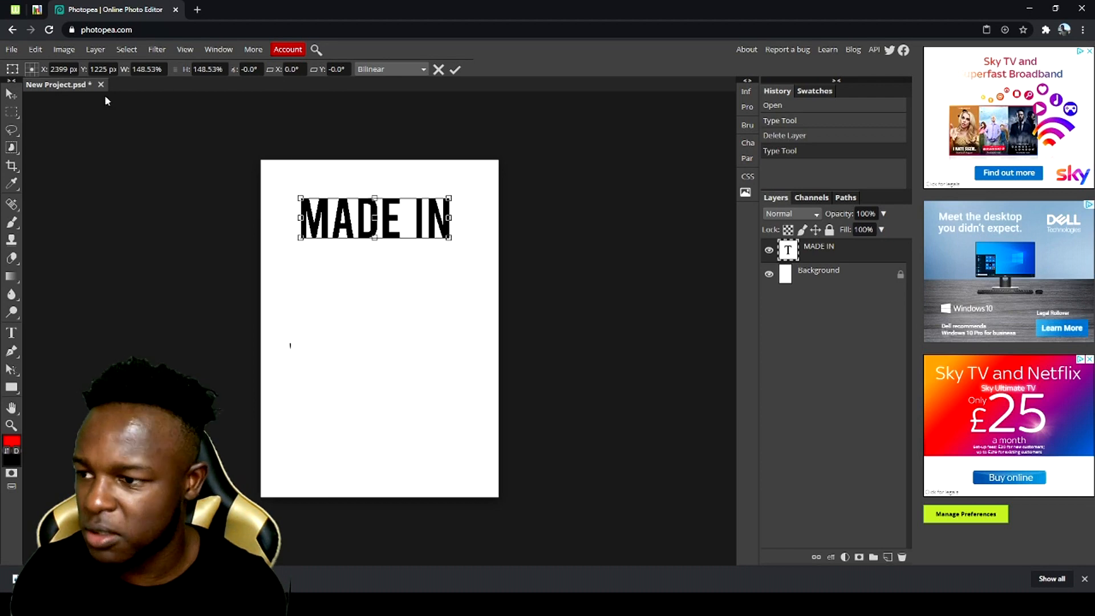
{"action": "key", "text": "Return"}
{"action": "right_click", "coordinate": [833, 256]}
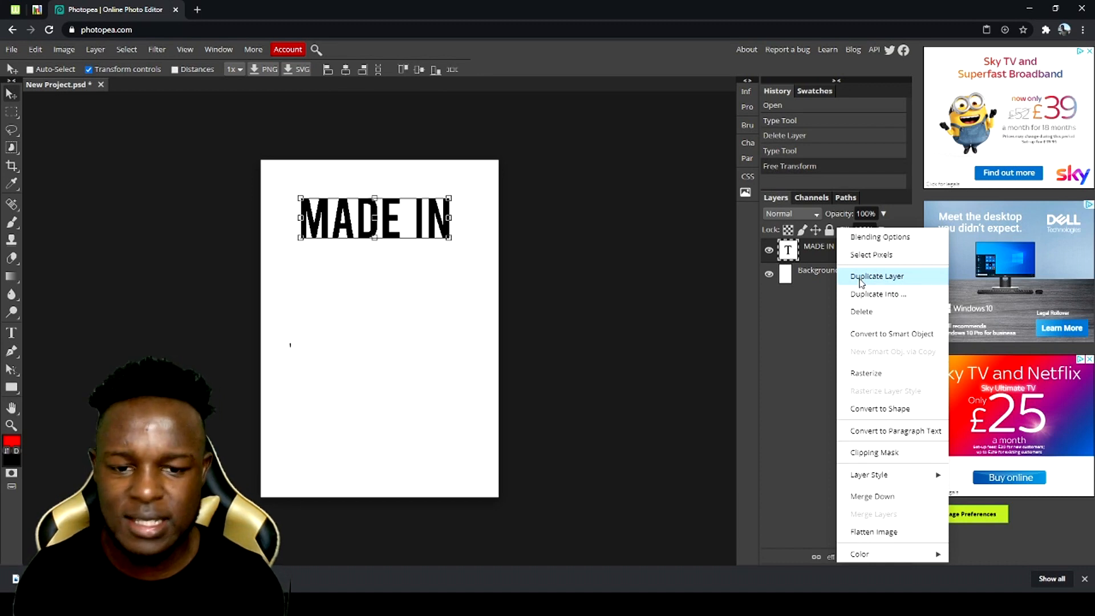
{"action": "left_click", "coordinate": [862, 280]}
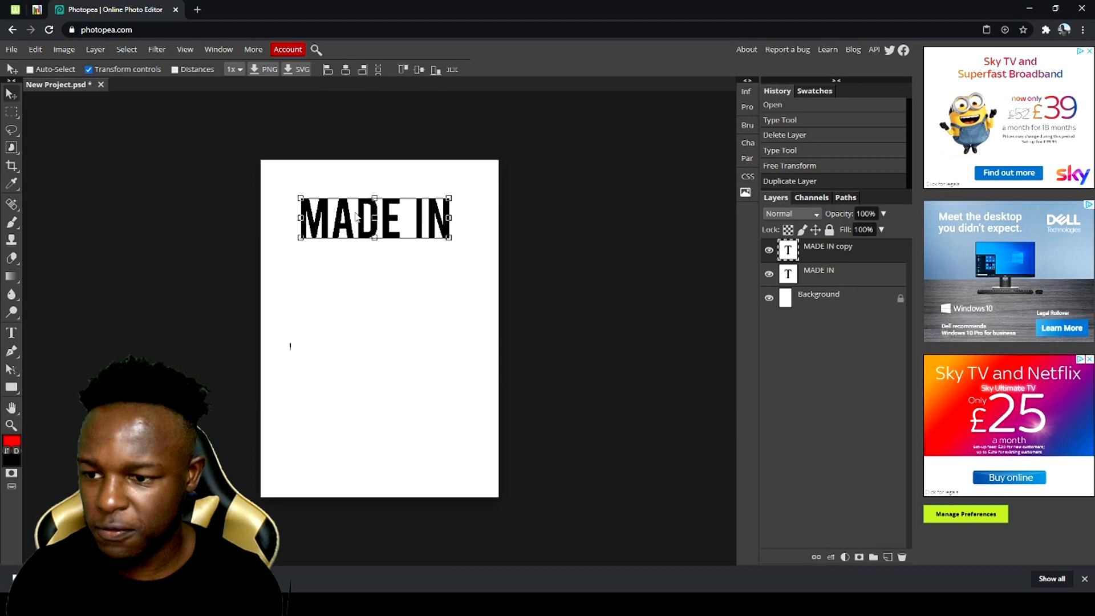
{"action": "left_click_drag", "start_coordinate": [365, 272], "coordinate": [372, 477]}
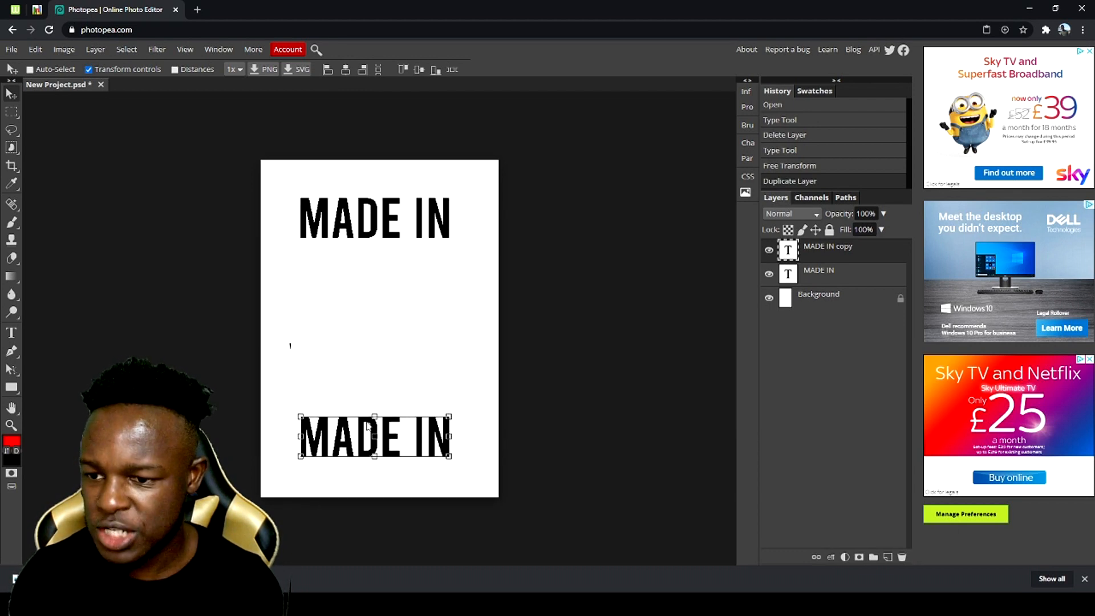
{"action": "left_click_drag", "start_coordinate": [370, 420], "coordinate": [370, 401]}
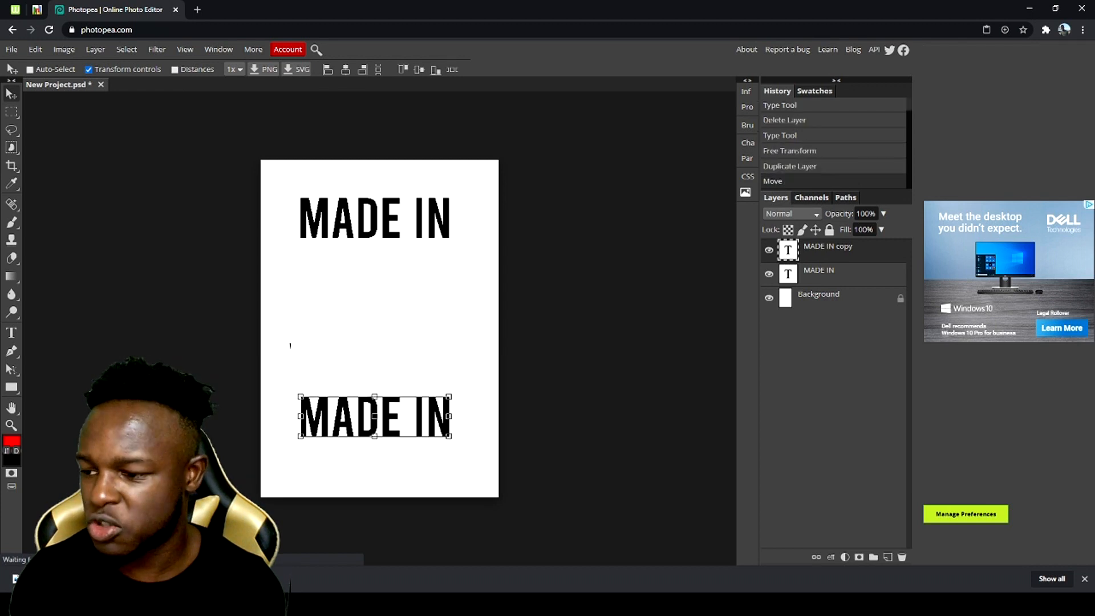
- Replace the wording of the lower MADE IN copy with ENGLAND
{"action": "left_click", "coordinate": [11, 333]}
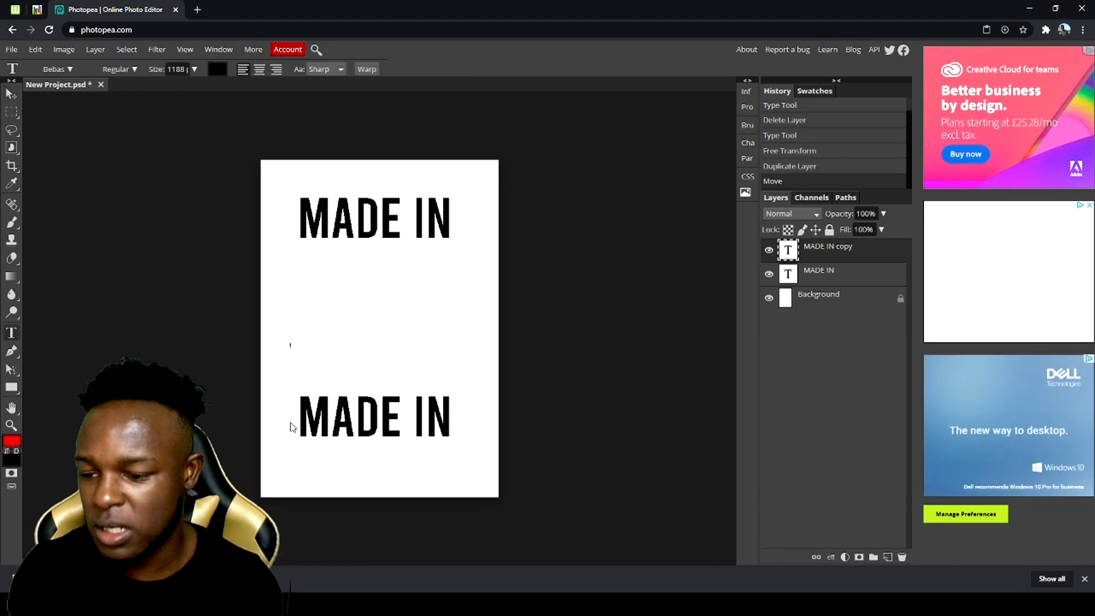
{"action": "left_click", "coordinate": [292, 426]}
{"action": "key", "text": "ctrl+a"}
{"action": "type", "text": "ENG"}
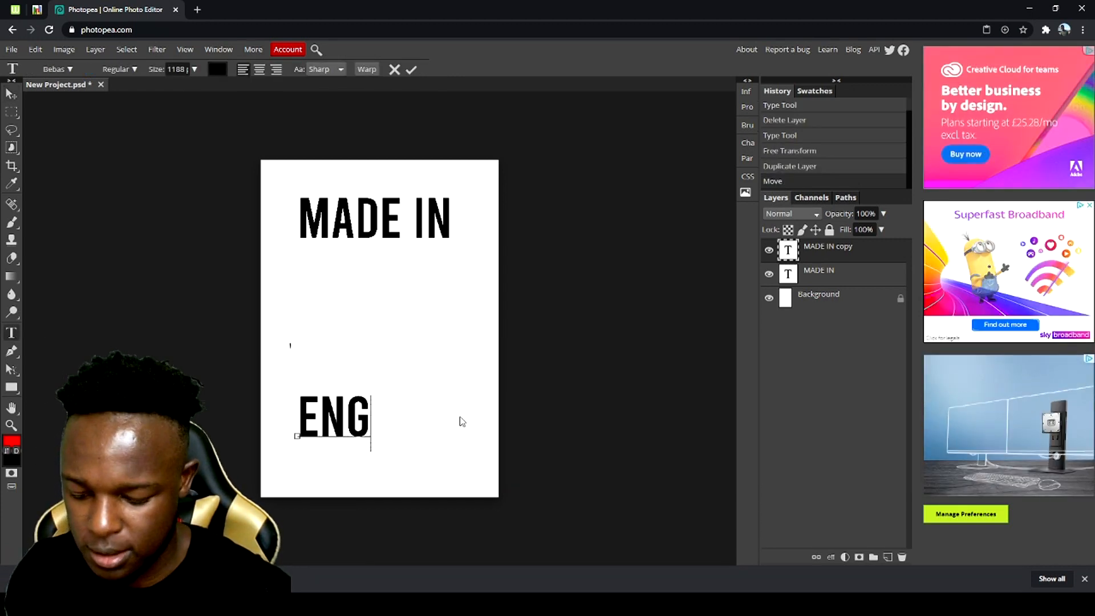
{"action": "type", "text": "LAND"}
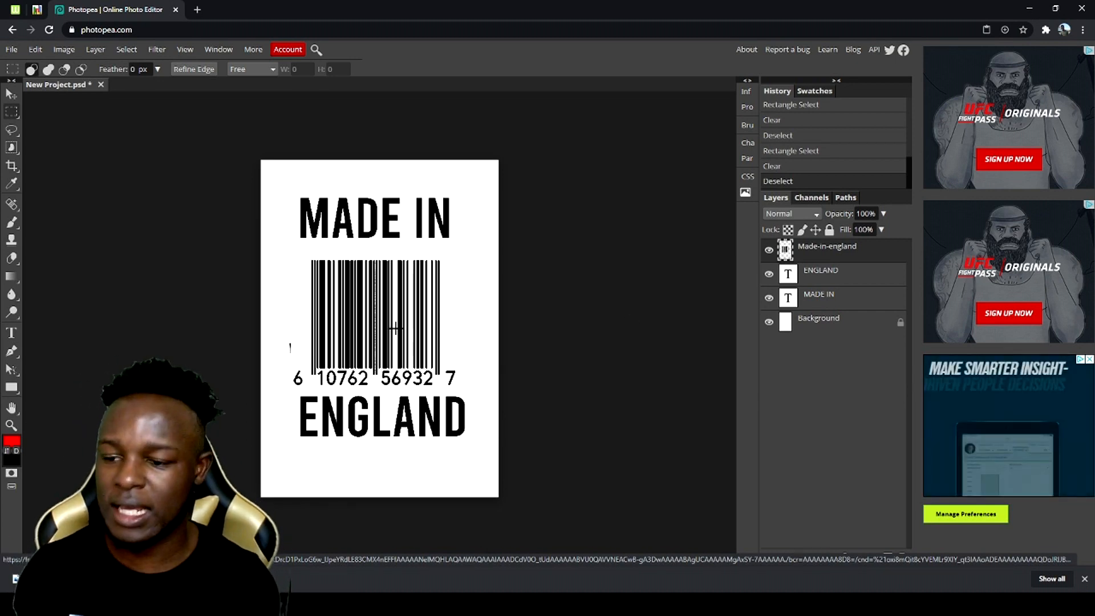
- Move the barcode layer up so it sits between the MADE IN and ENGLAND texts
{"action": "key", "text": "v"}
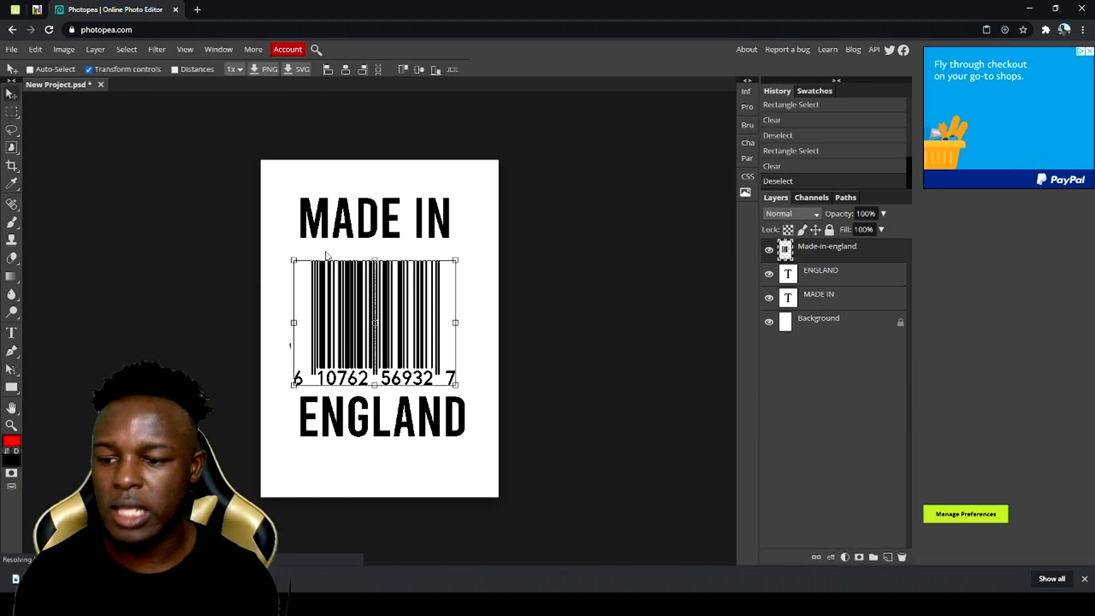
{"action": "key", "text": "Up"}
{"action": "key", "text": "Up"}
{"action": "key", "text": "Up"}
{"action": "key", "text": "Up"}
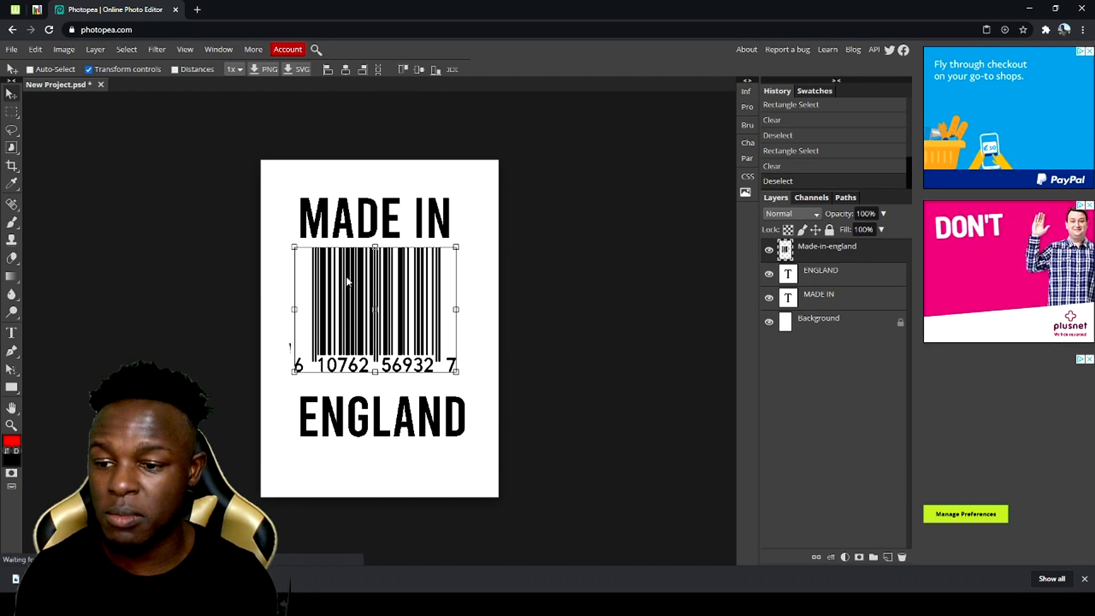
{"action": "key", "text": "Up"}
{"action": "key", "text": "Up"}
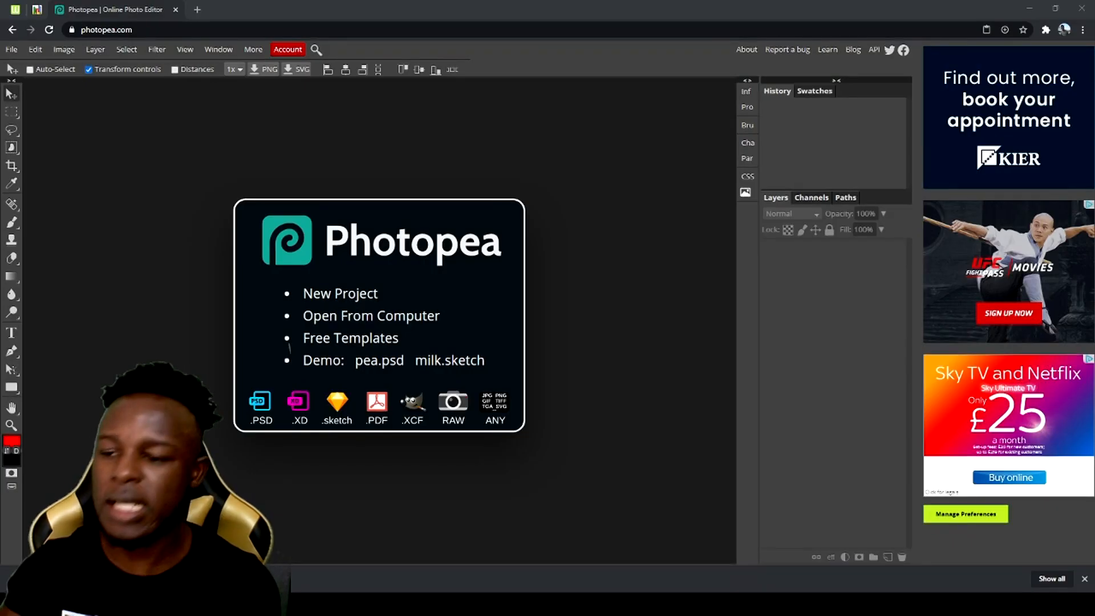
- Open Made in country design.psd and change the ENGLAND text in the White design group to ITALY
{"action": "left_click_drag", "start_coordinate": [764, 303], "coordinate": [573, 306]}
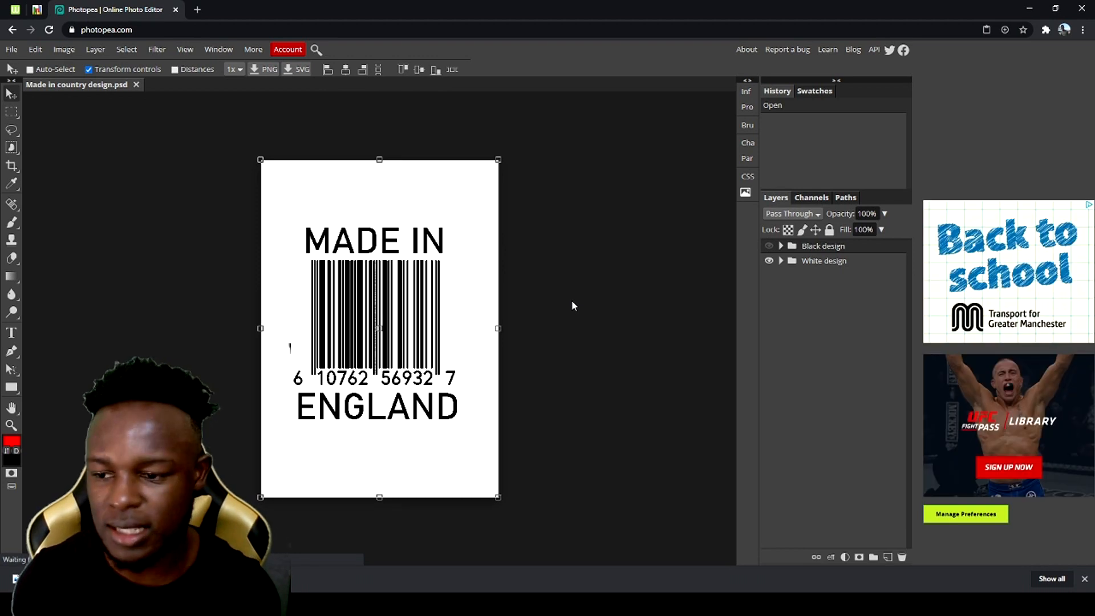
{"action": "left_click", "coordinate": [781, 247]}
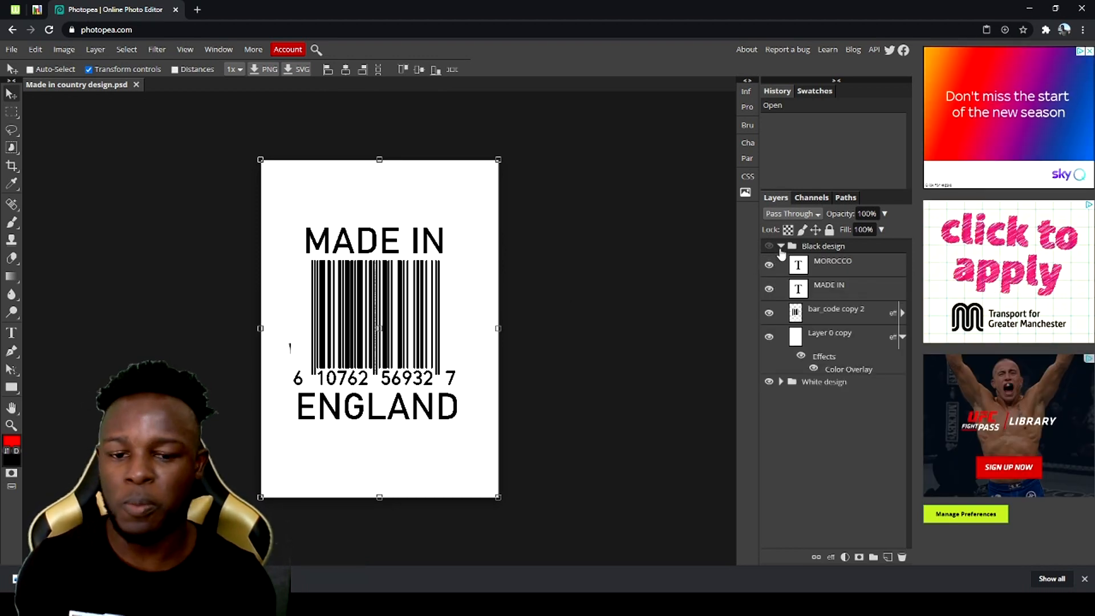
{"action": "left_click", "coordinate": [849, 268]}
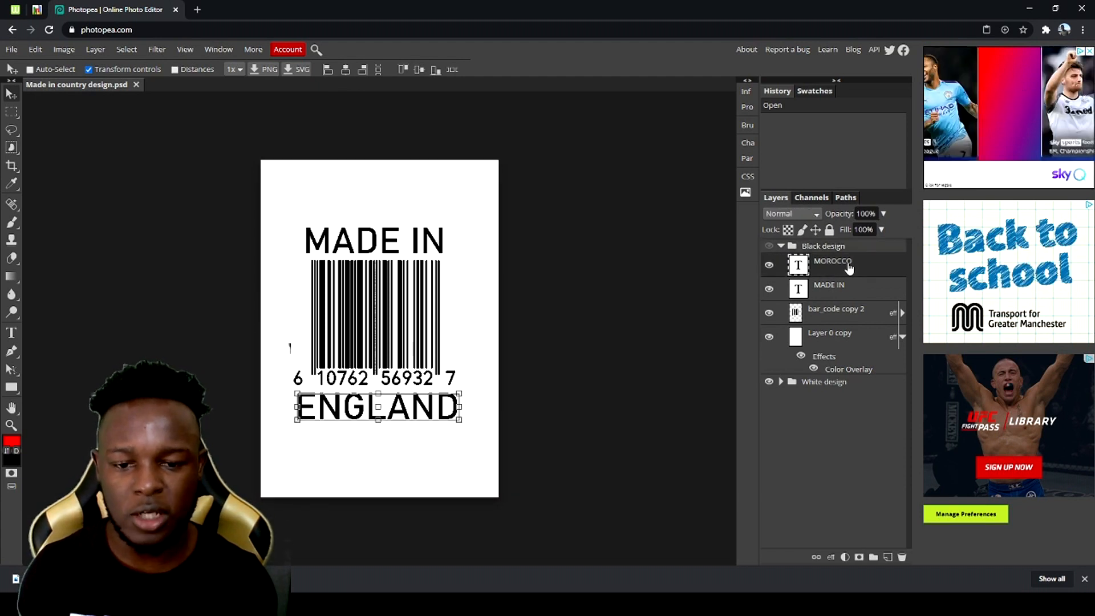
{"action": "left_click", "coordinate": [12, 333]}
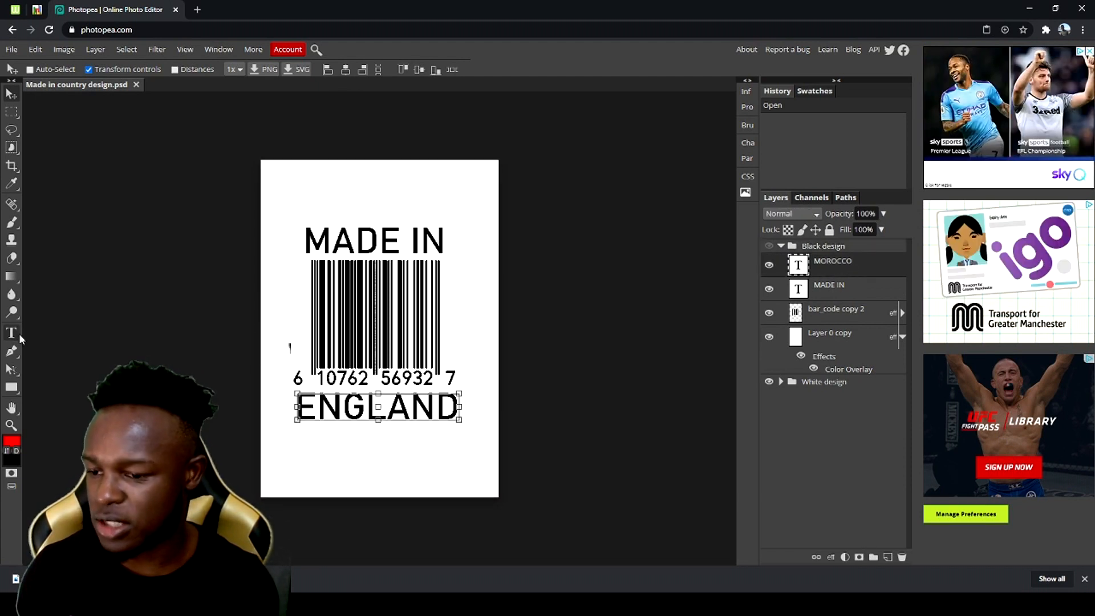
{"action": "left_click", "coordinate": [305, 403]}
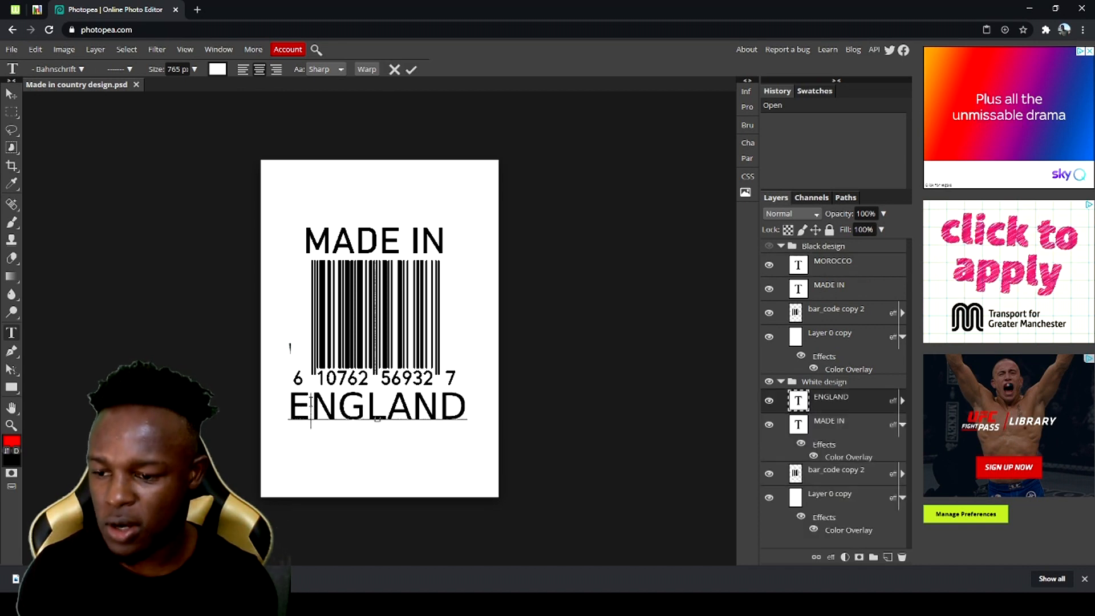
{"action": "key", "text": "ctrl+a"}
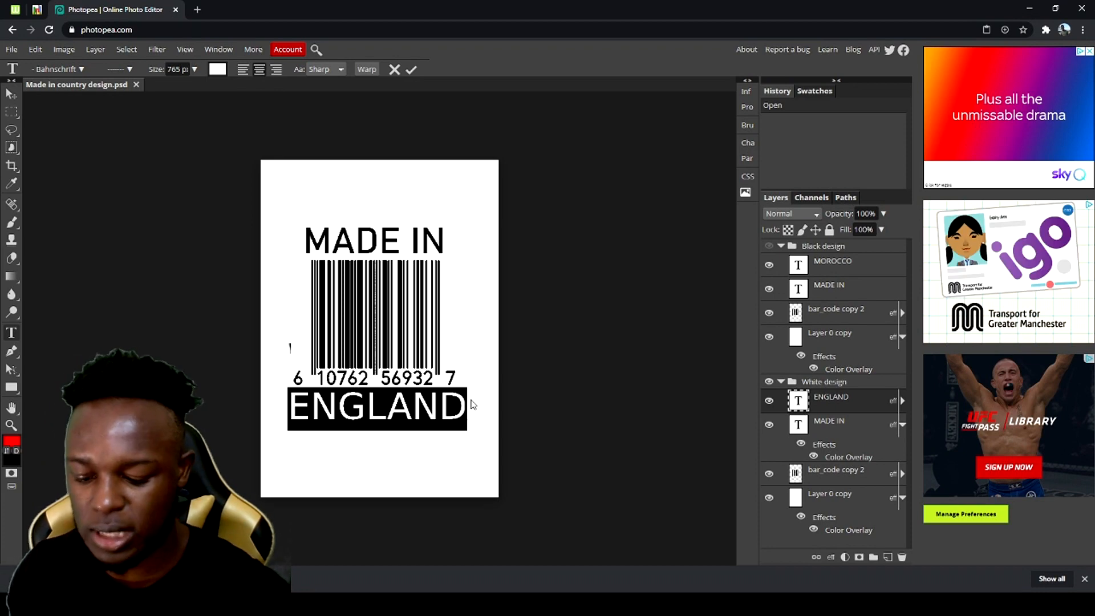
{"action": "type", "text": "ITALY"}
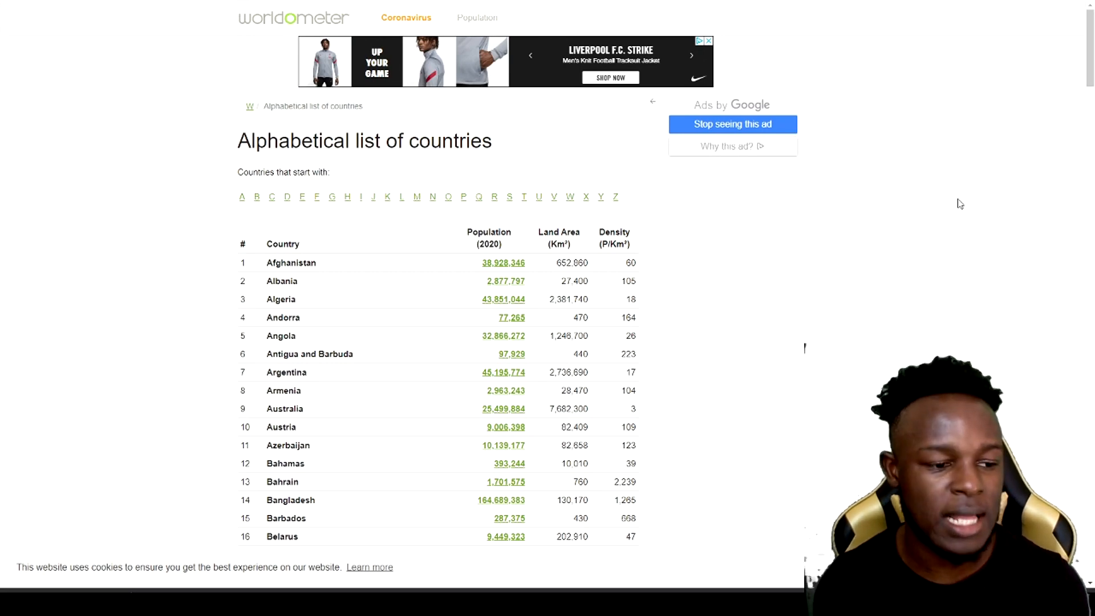
- Examine the alphabetical list of countries and the A to Z list of the world's largest cities for design variations
{"action": "scroll", "coordinate": [960, 204], "scroll_direction": "down", "scroll_amount": 4}
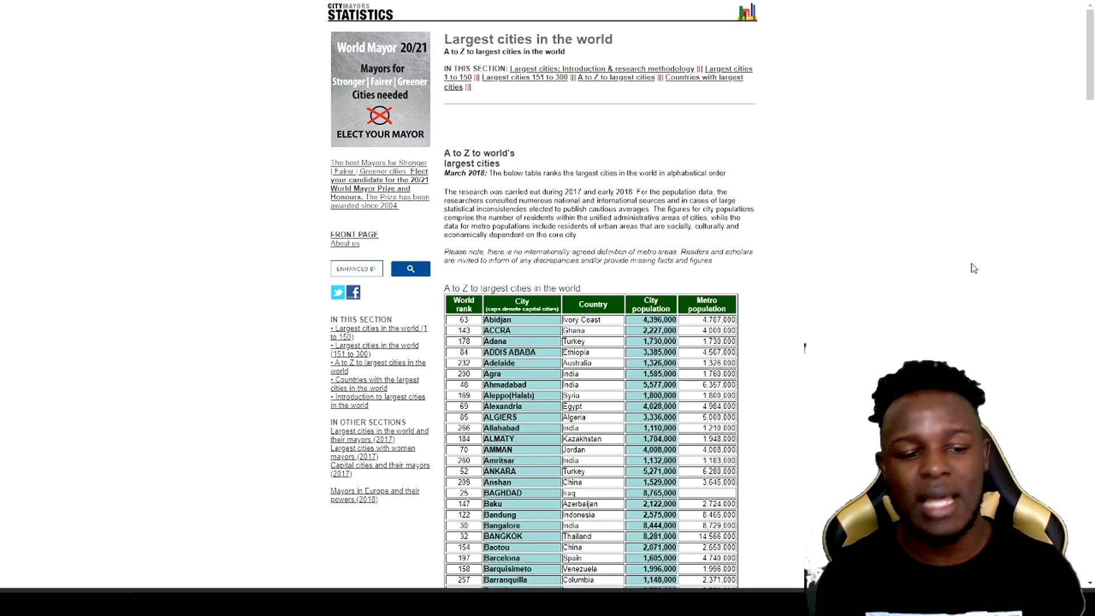
{"action": "scroll", "coordinate": [974, 268], "scroll_direction": "down", "scroll_amount": 1}
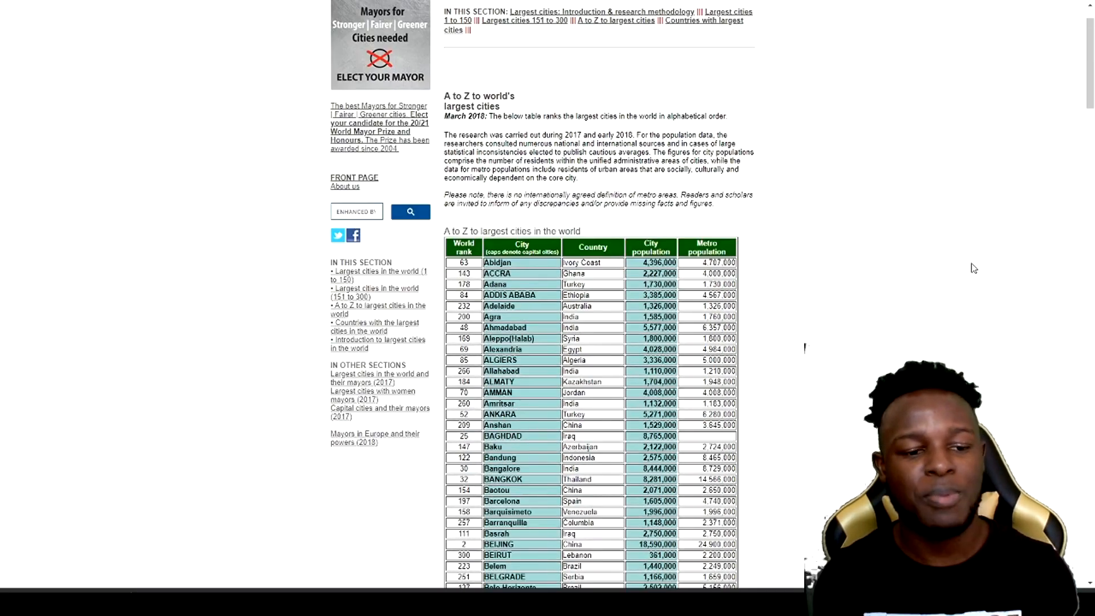
{"action": "scroll", "coordinate": [974, 268], "scroll_direction": "down", "scroll_amount": 7}
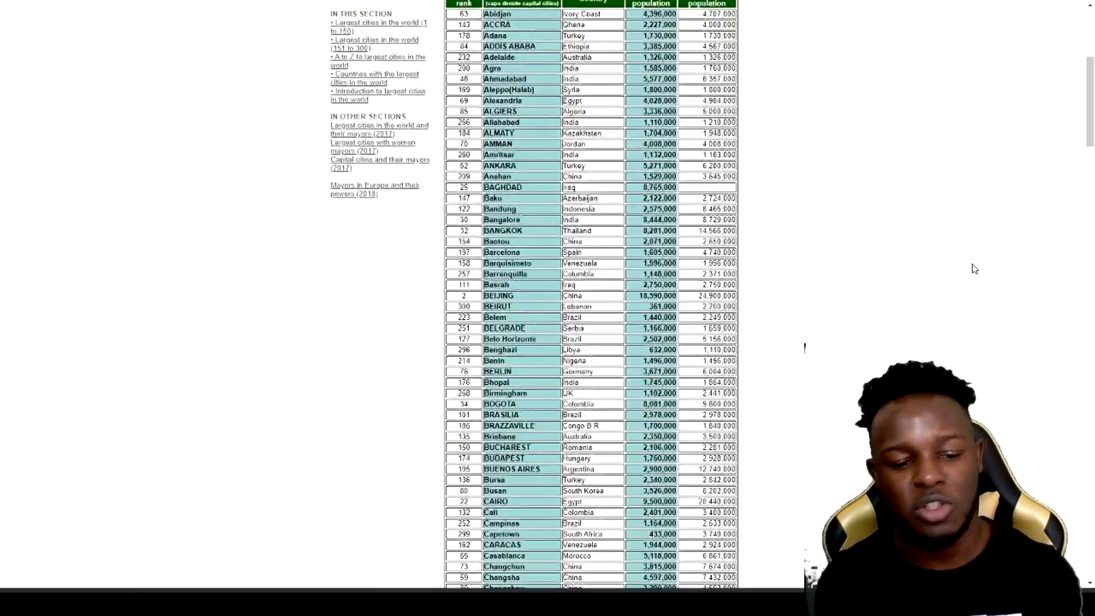
{"action": "scroll", "coordinate": [947, 264], "scroll_direction": "up", "scroll_amount": 6}
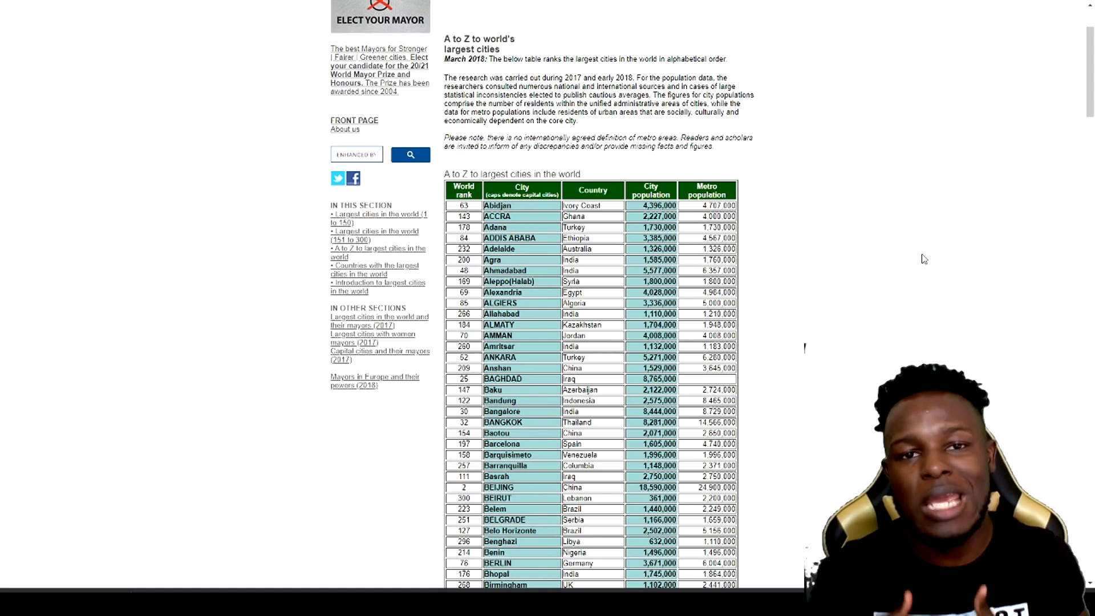
{"action": "scroll", "coordinate": [885, 208], "scroll_direction": "up", "scroll_amount": 2}
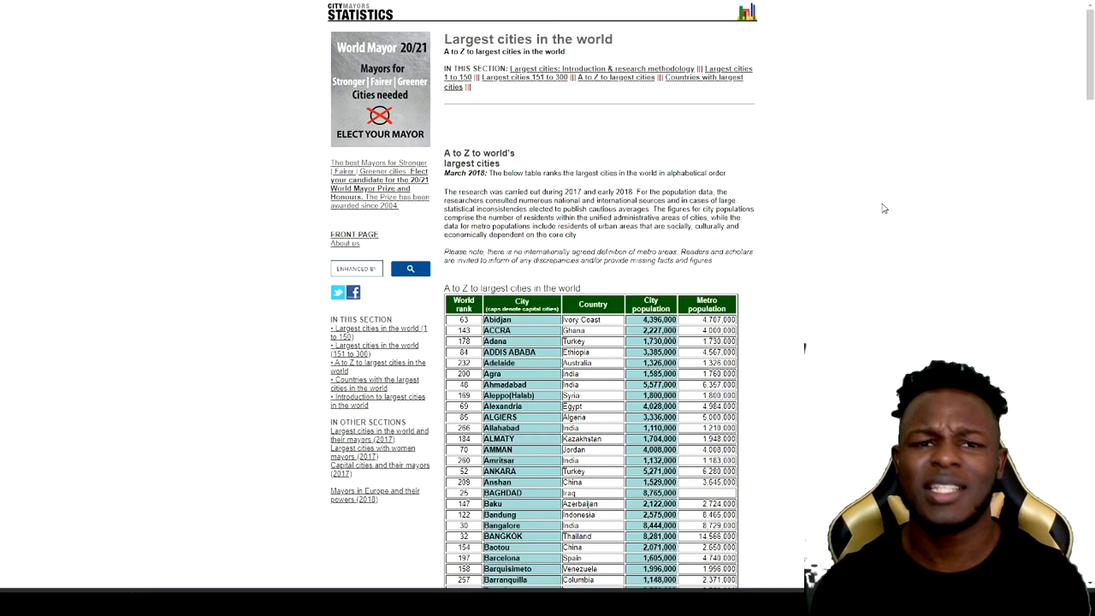